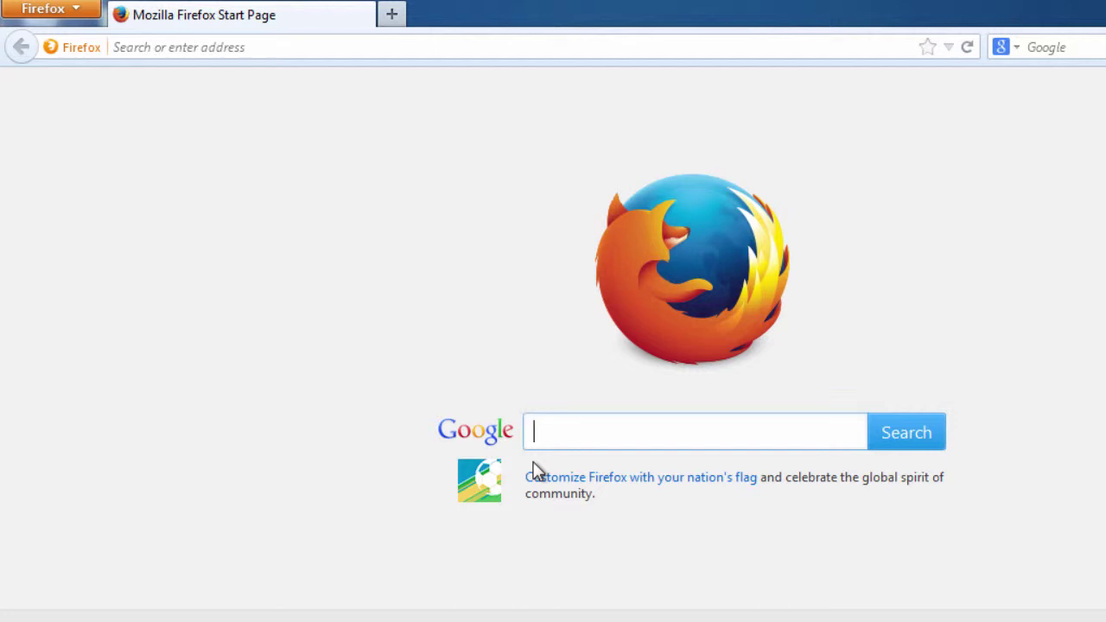
Search Google for 'image too dark' and switch to the Images results.
key("Down")
type("image")
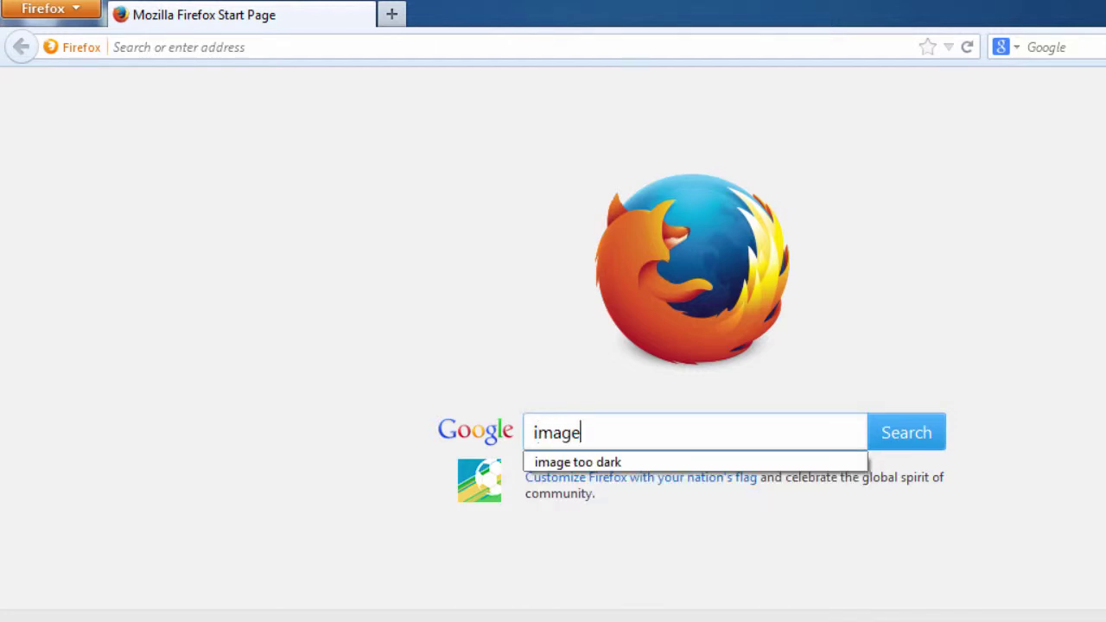
type(" too dark")
key("Return")
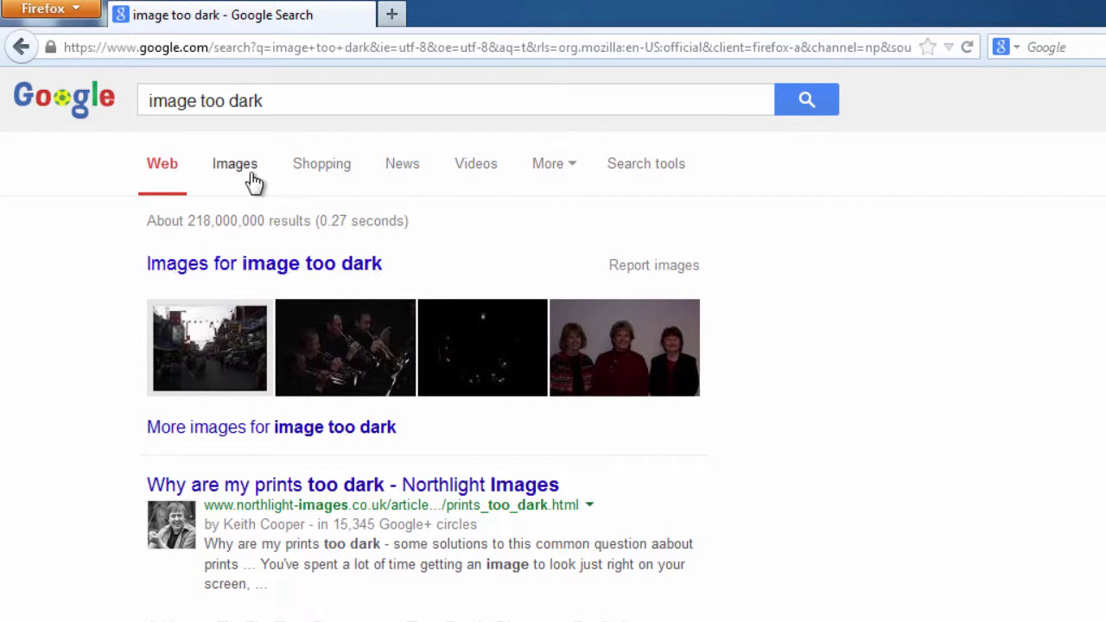
left_click(250, 174)
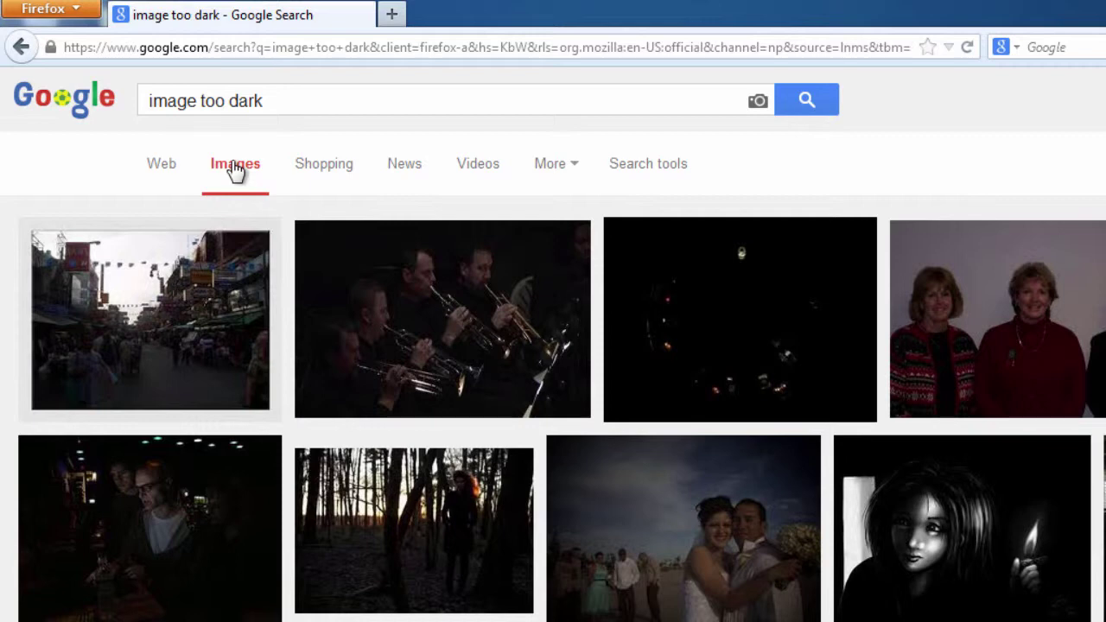
Show the search tools filters and dismiss the Usage rights choices without filtering.
left_click(645, 172)
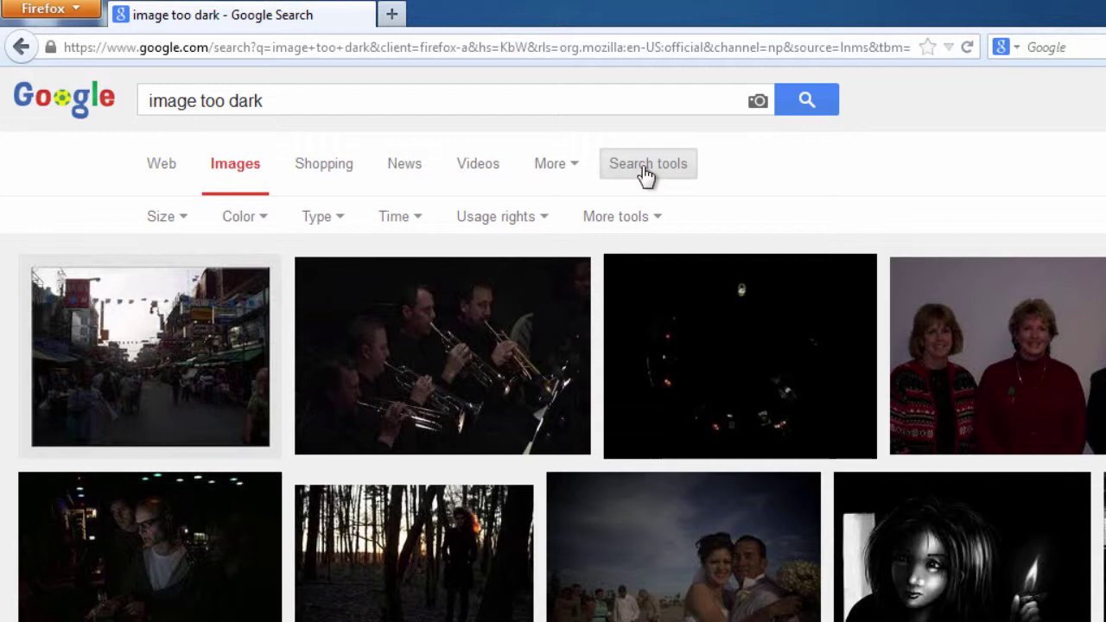
left_click(544, 223)
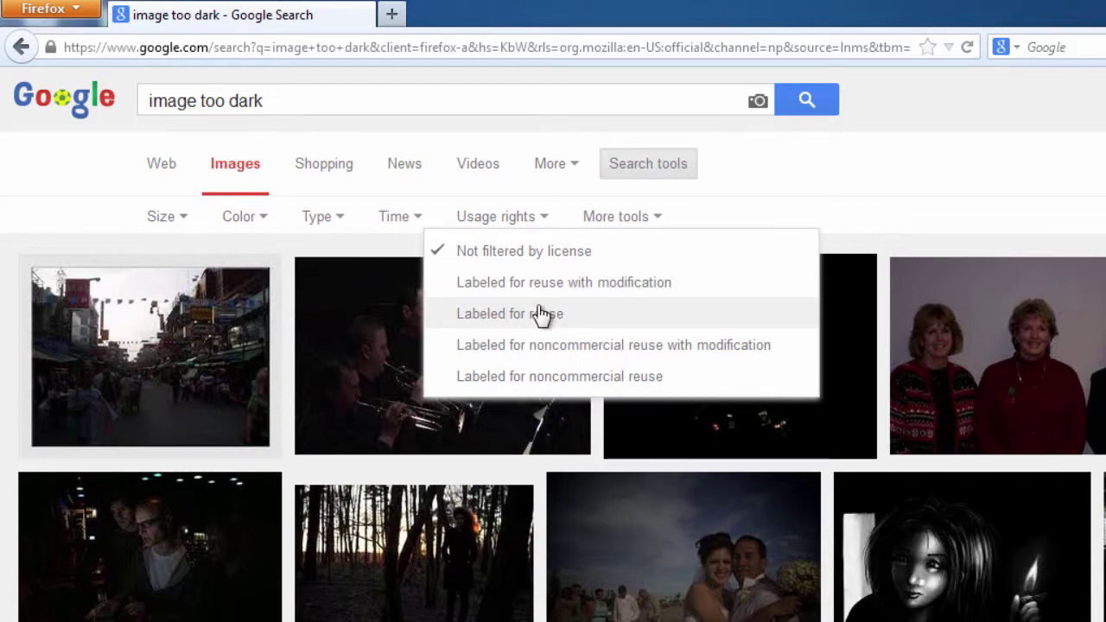
left_click(733, 203)
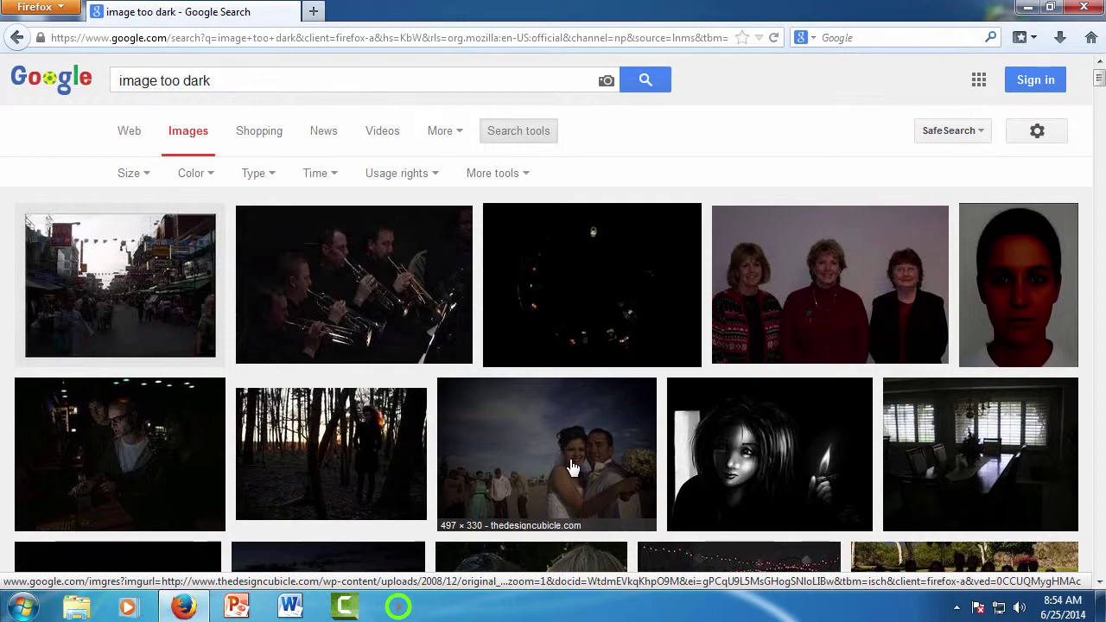
Open the dark beach wedding photo full size and copy the image.
left_click(571, 467)
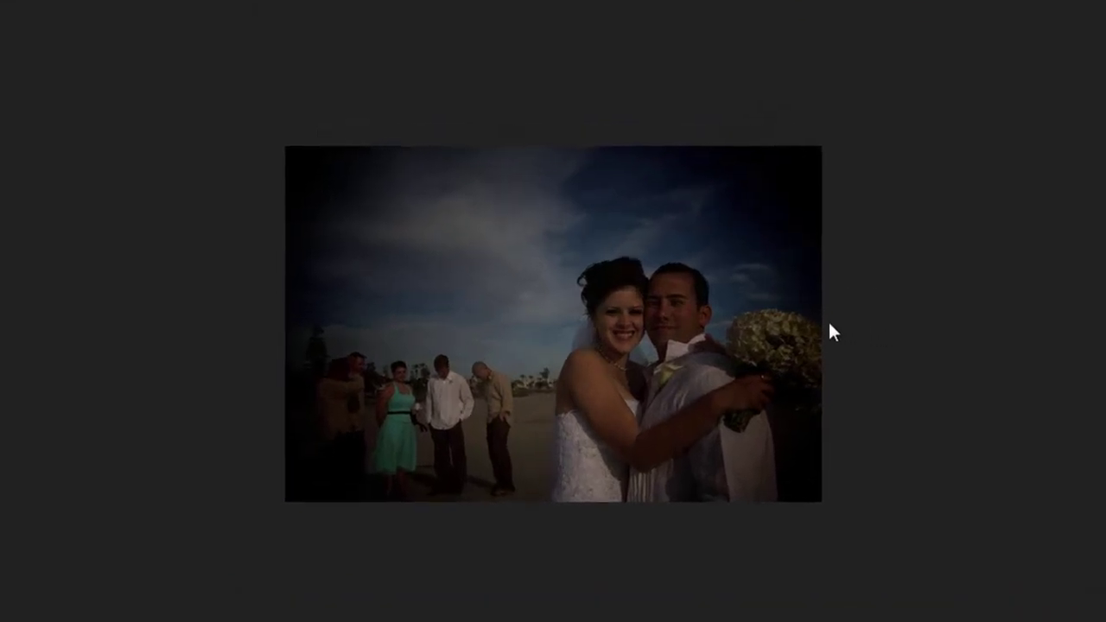
right_click(669, 319)
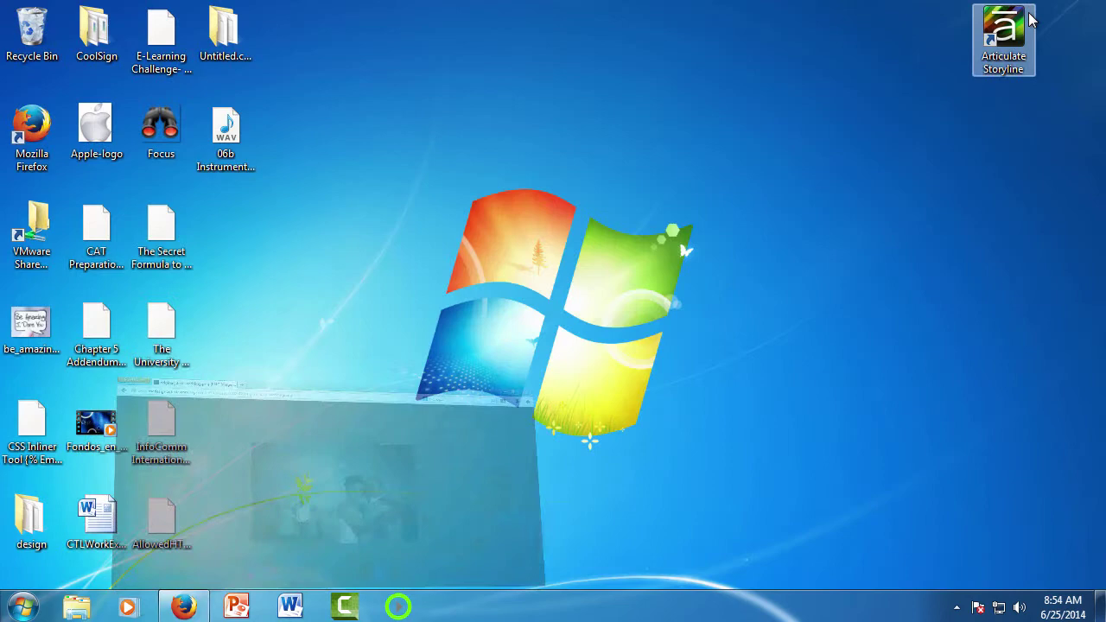
Start PowerPoint and delete the title and subtitle placeholders from the first slide.
left_click(235, 606)
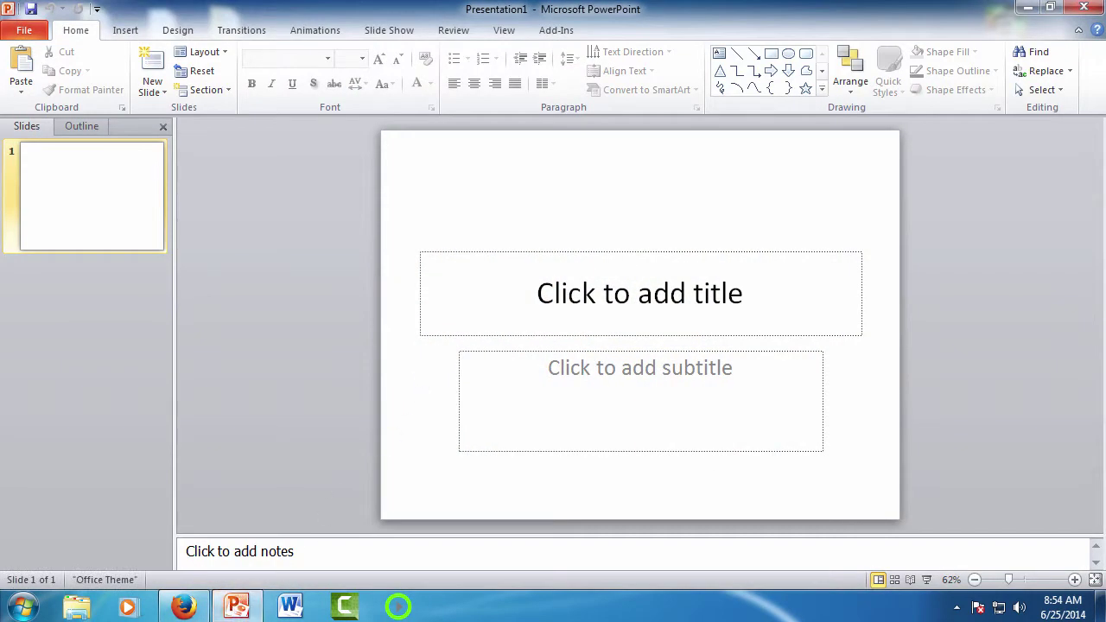
left_click(431, 335)
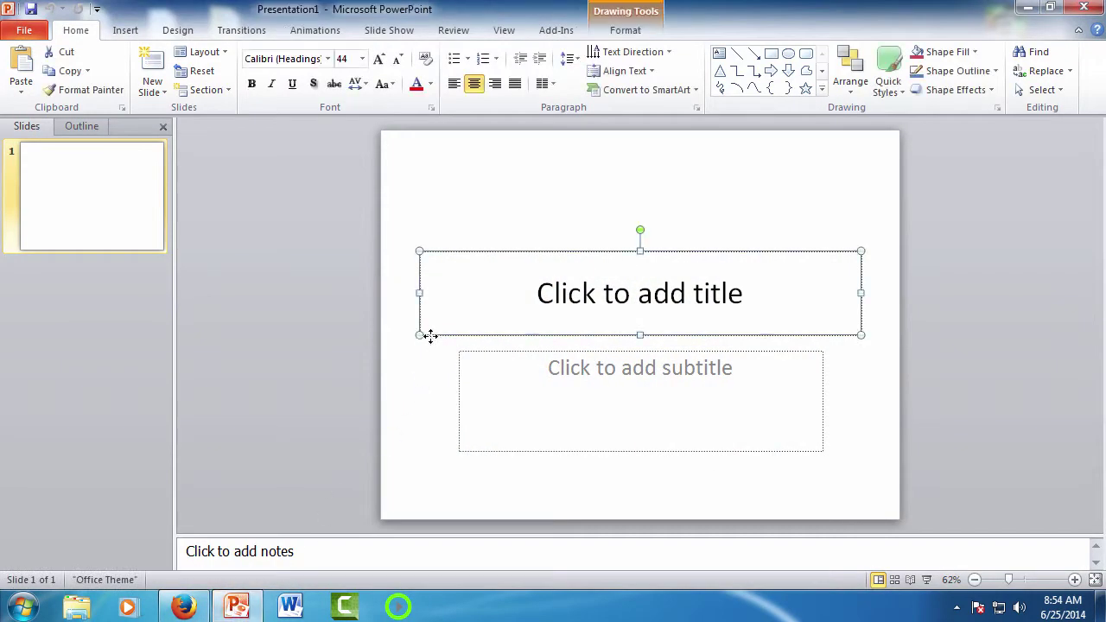
key("Delete")
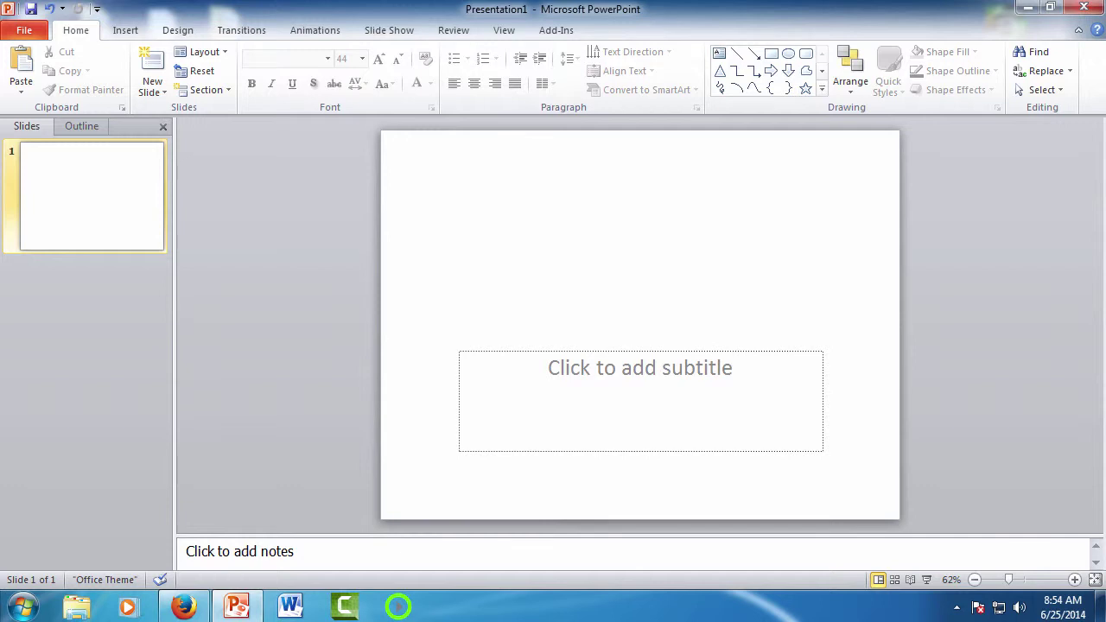
left_click(478, 351)
key("Delete")
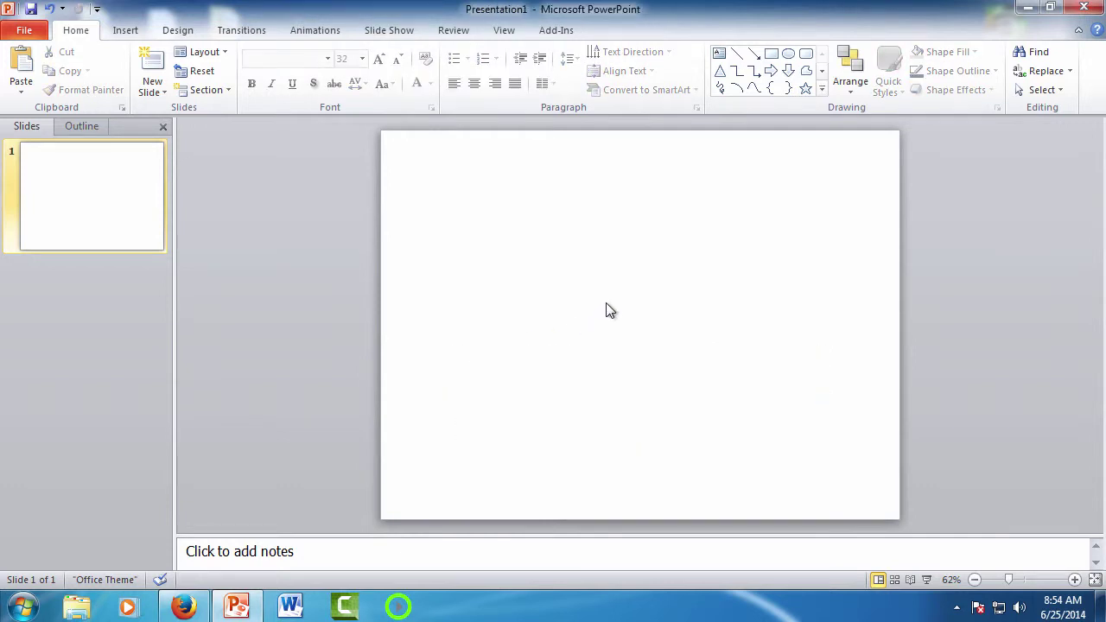
Paste the copied wedding photo onto the slide as a picture.
right_click(607, 309)
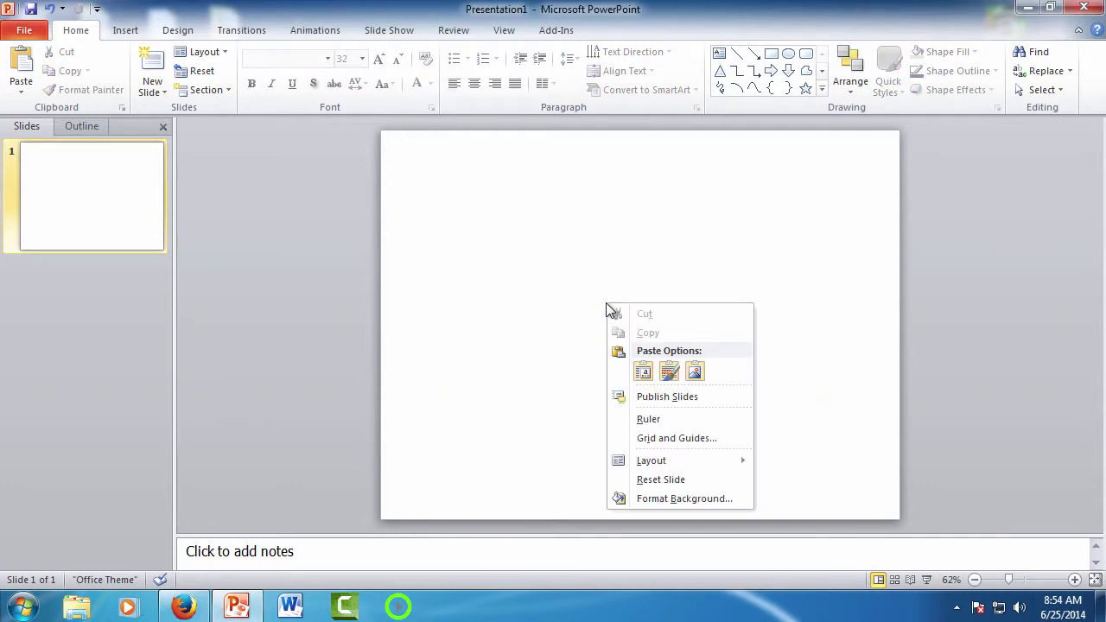
left_click(643, 373)
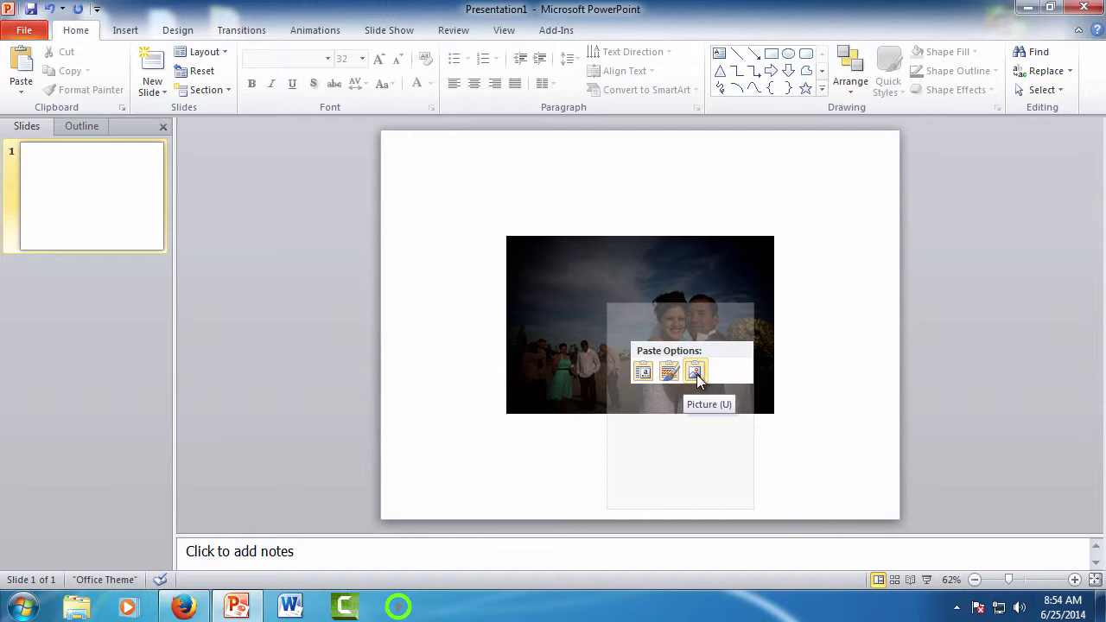
left_click(697, 374)
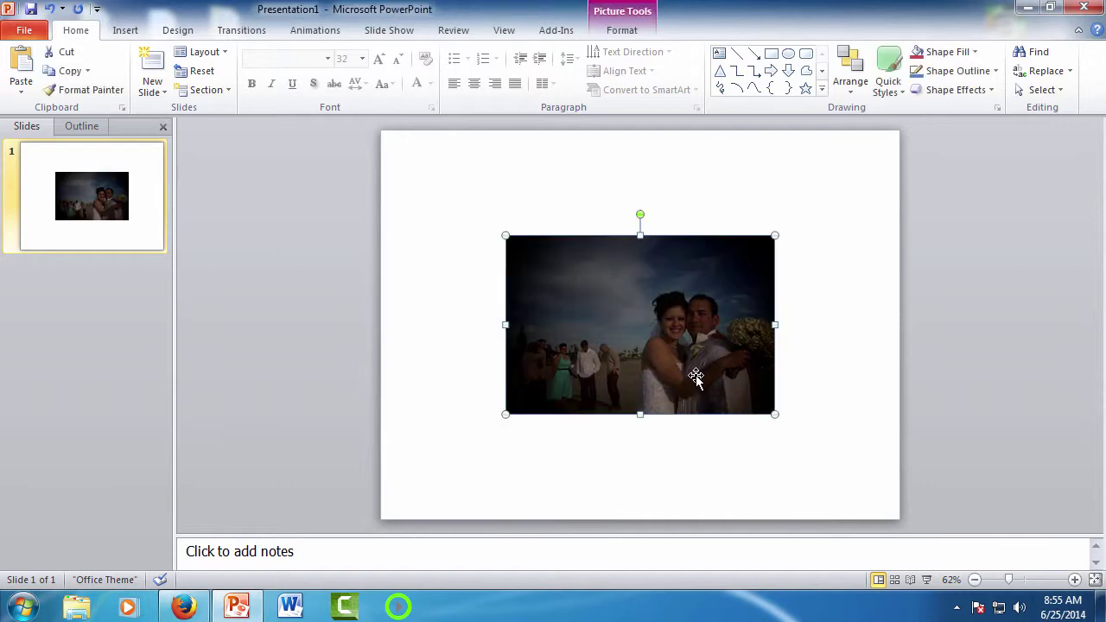
Save the wedding image to the Desktop as original_dark-wedding and close Firefox.
mouse_move(193, 615)
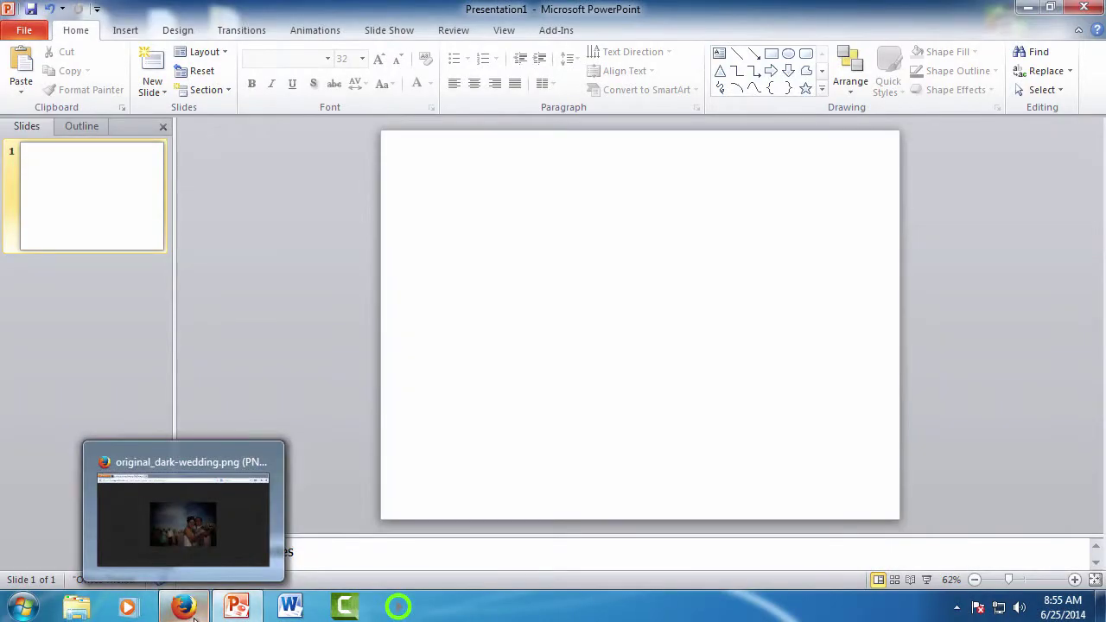
left_click(193, 615)
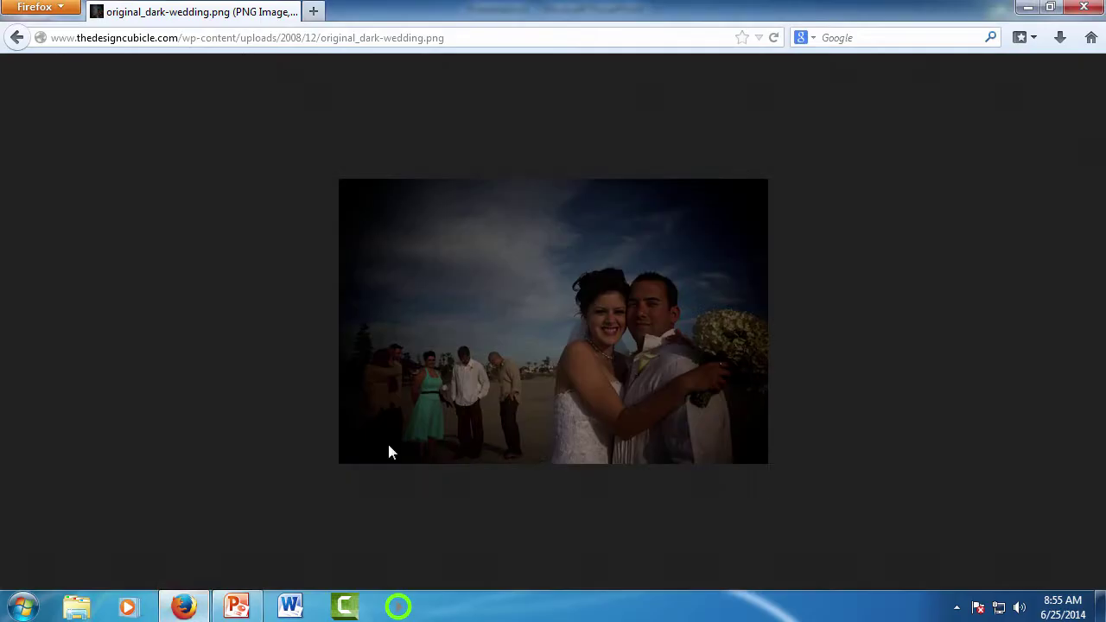
right_click(431, 378)
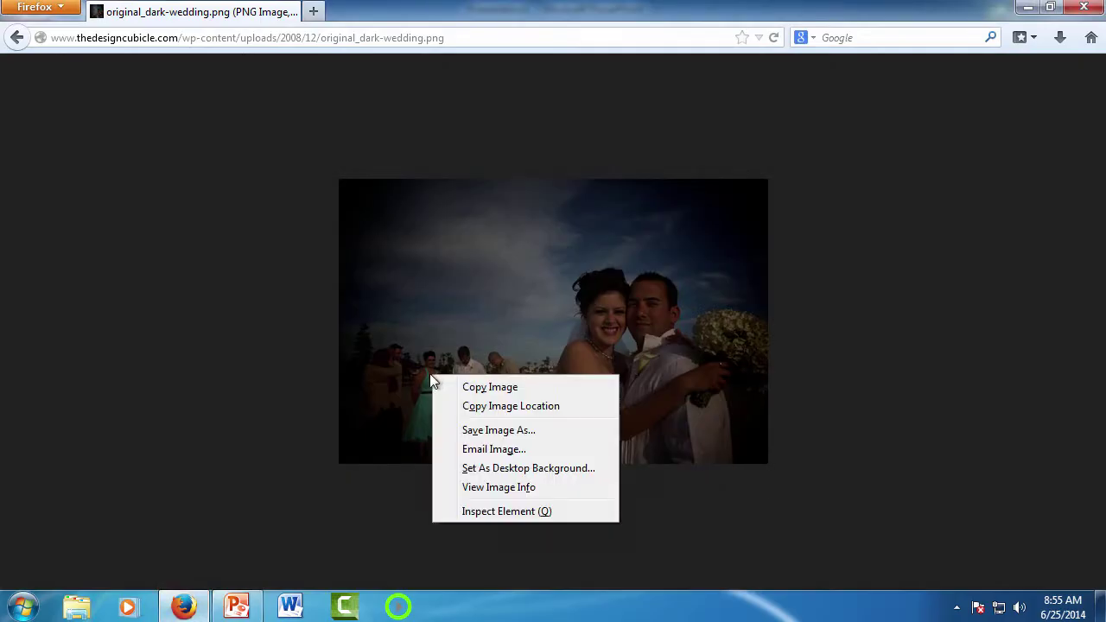
left_click(483, 430)
scroll(97, 199, "up", 3)
left_click(57, 117)
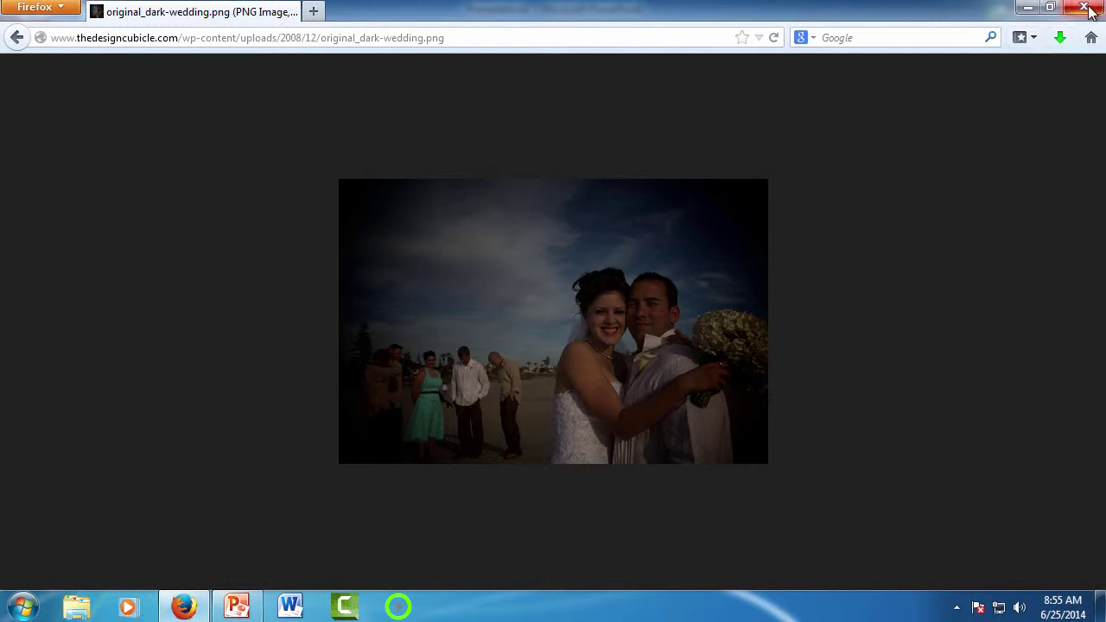
left_click(236, 607)
Insert the original_dark-wedding picture from the Desktop onto the slide.
left_click(123, 34)
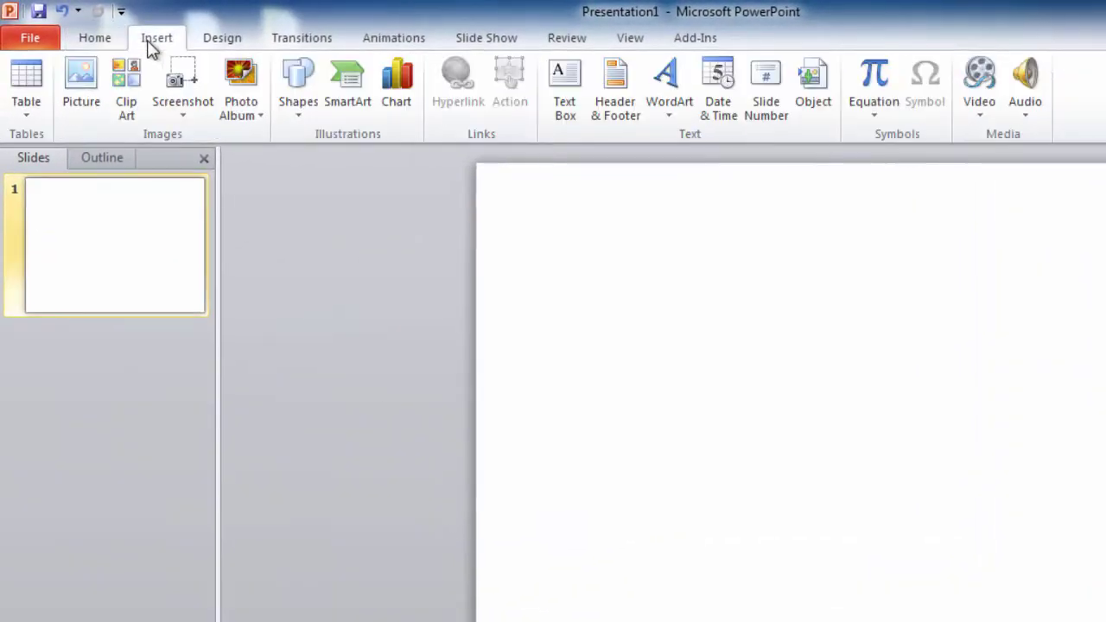
left_click(80, 96)
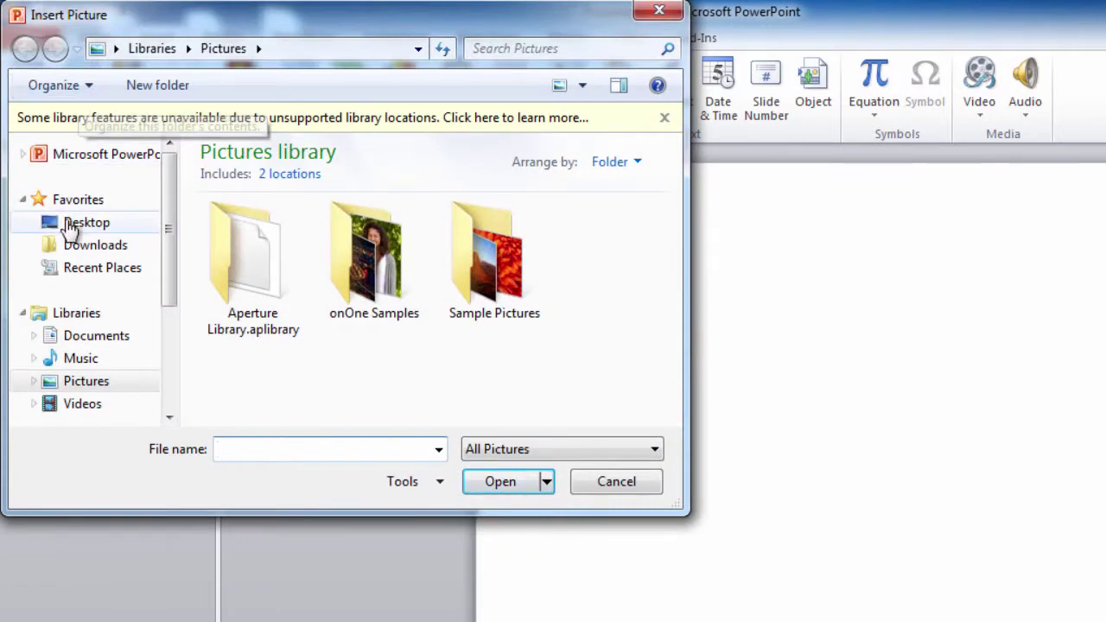
left_click(74, 222)
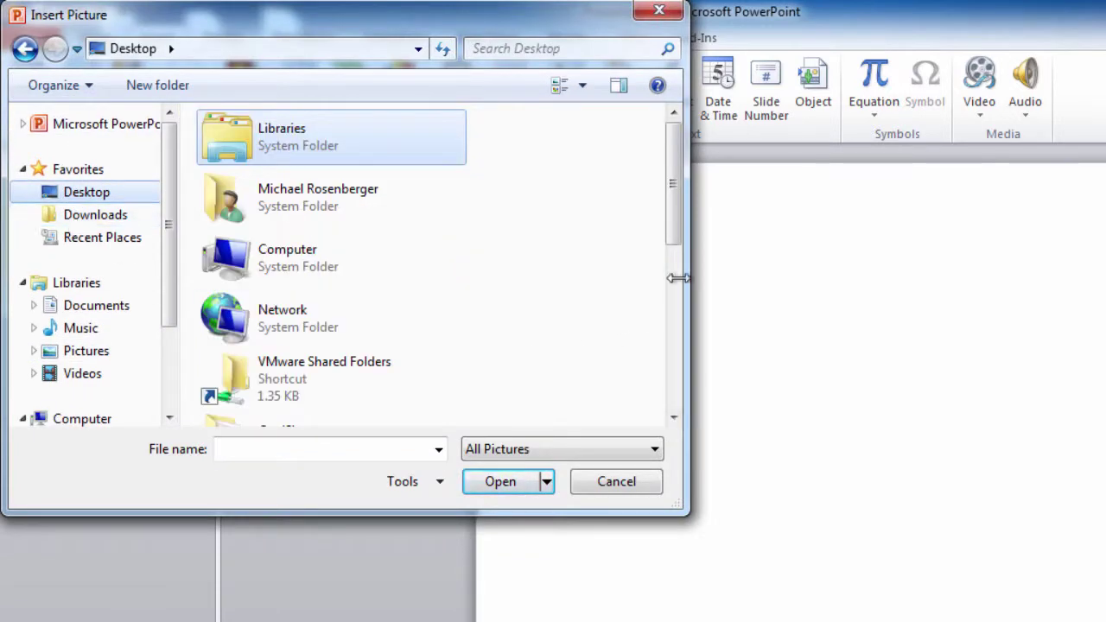
left_click_drag(678, 237, 672, 413)
left_click(304, 406)
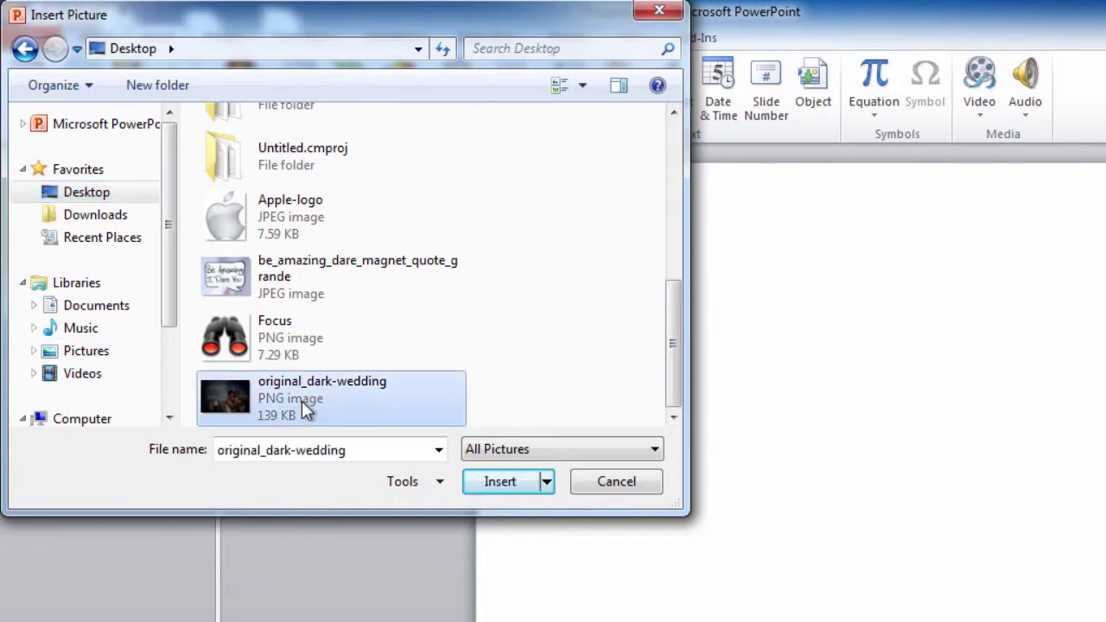
left_click(503, 483)
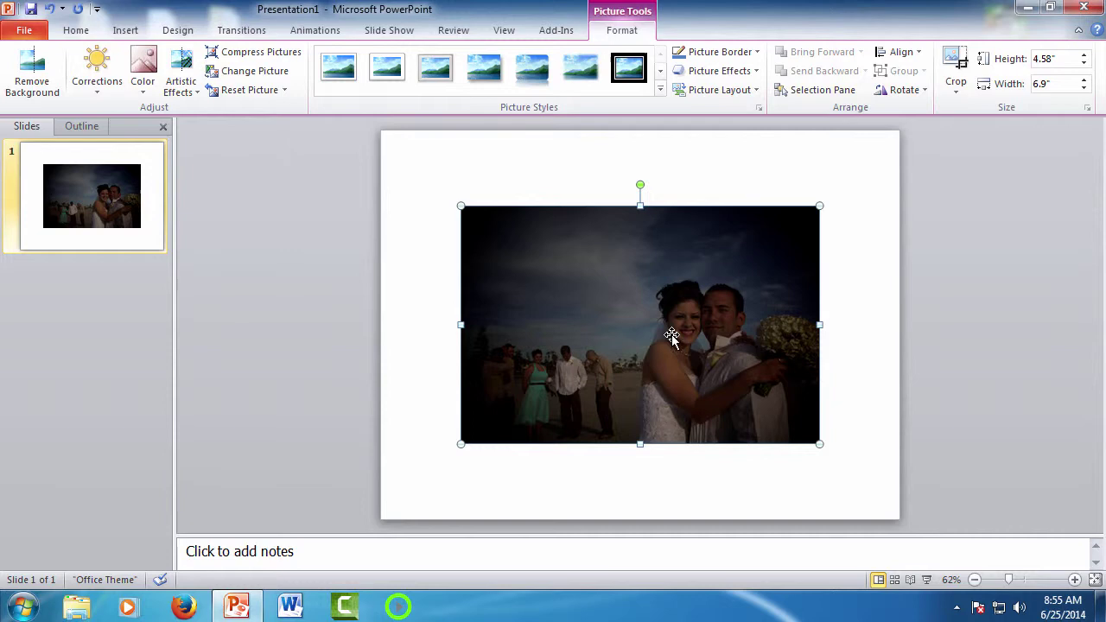
Replace it by dragging the image file onto the slide, then maximize PowerPoint.
key("Delete")
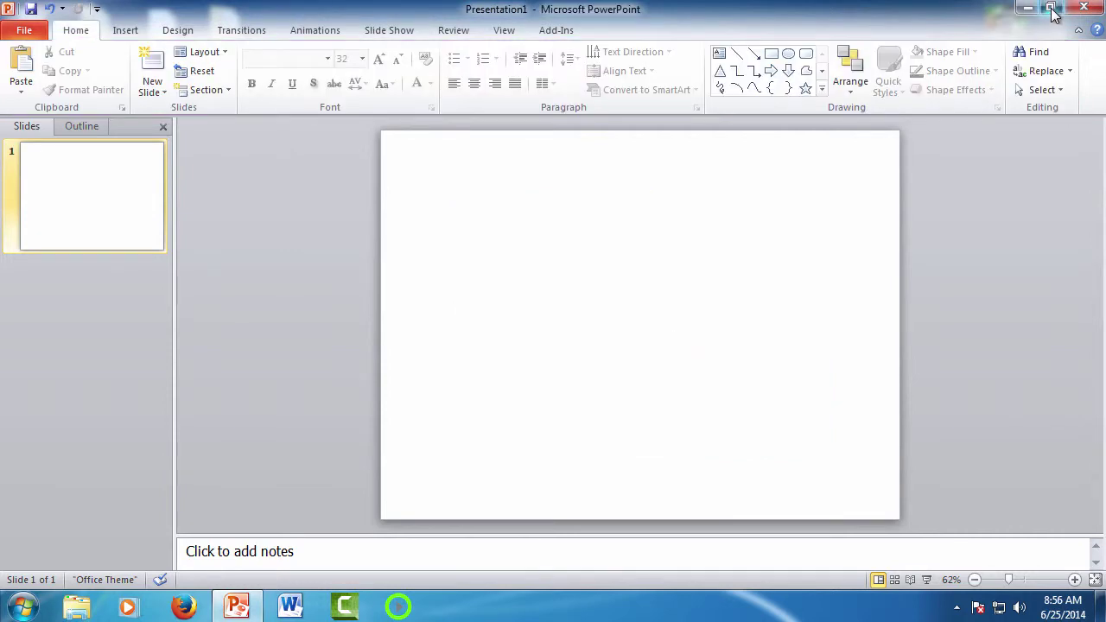
left_click(1050, 8)
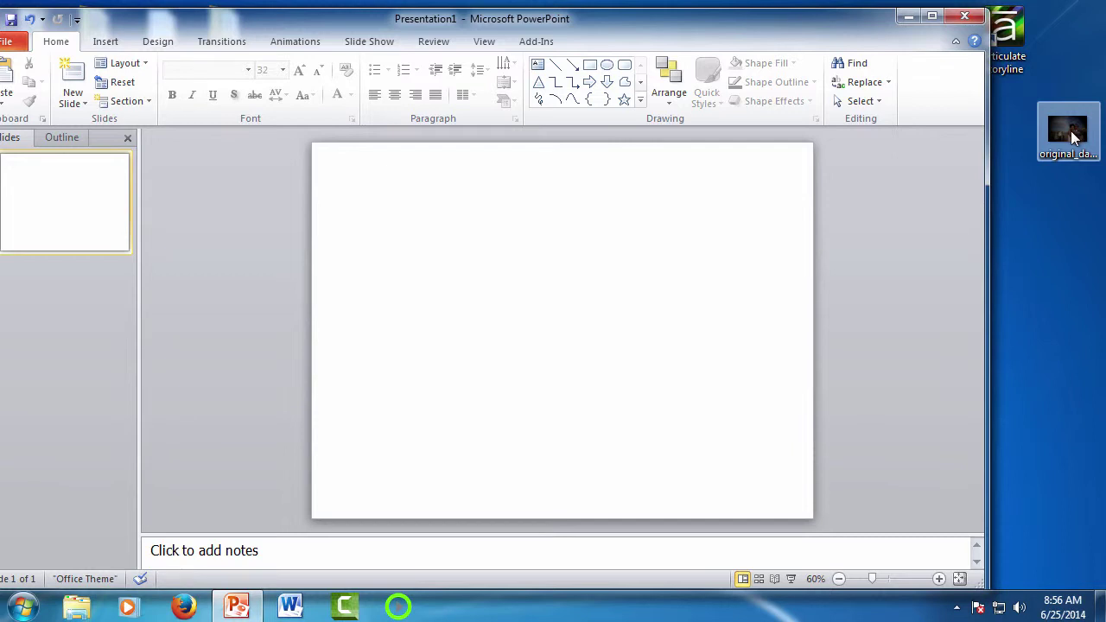
left_click_drag(1075, 138, 586, 338)
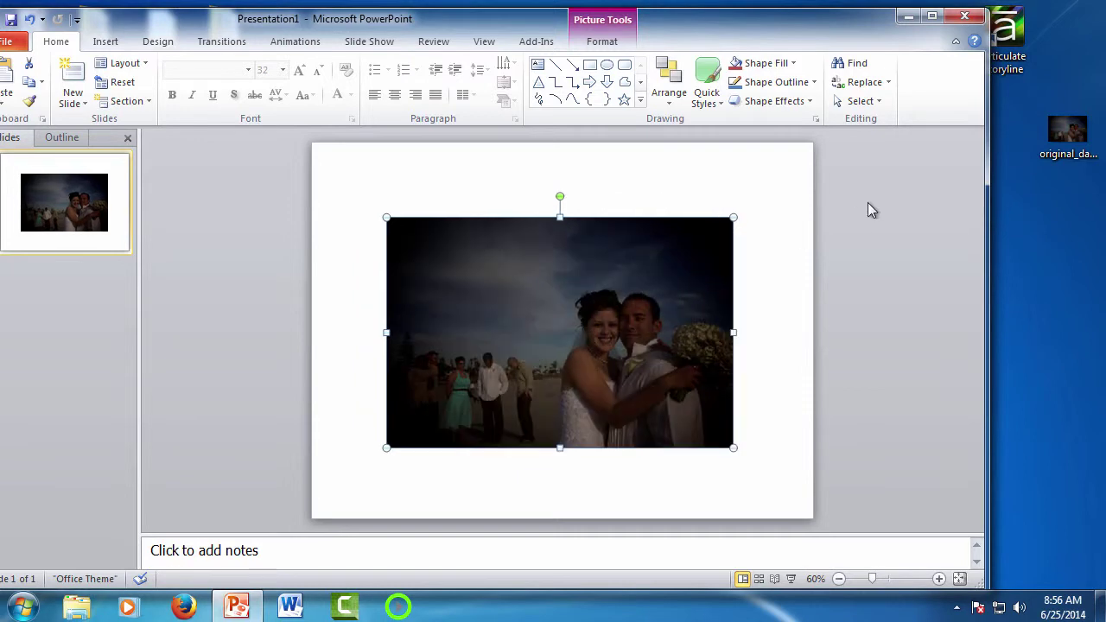
left_click(934, 22)
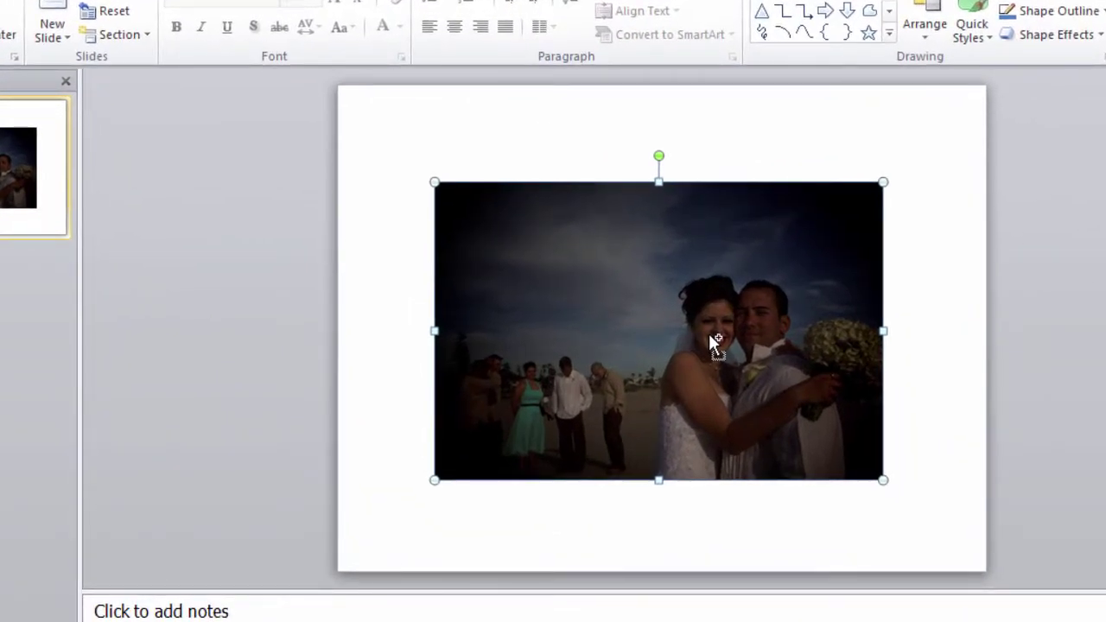
Place a copy of the wedding photo just left of the slide and reselect the original.
left_click_drag(709, 335, 183, 339)
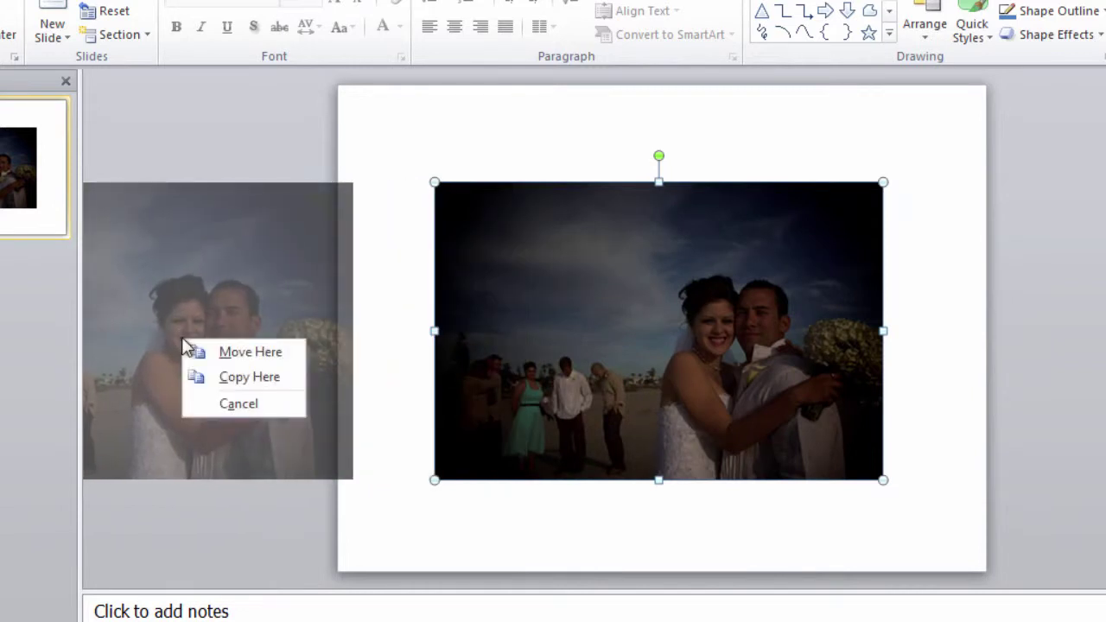
left_click(214, 378)
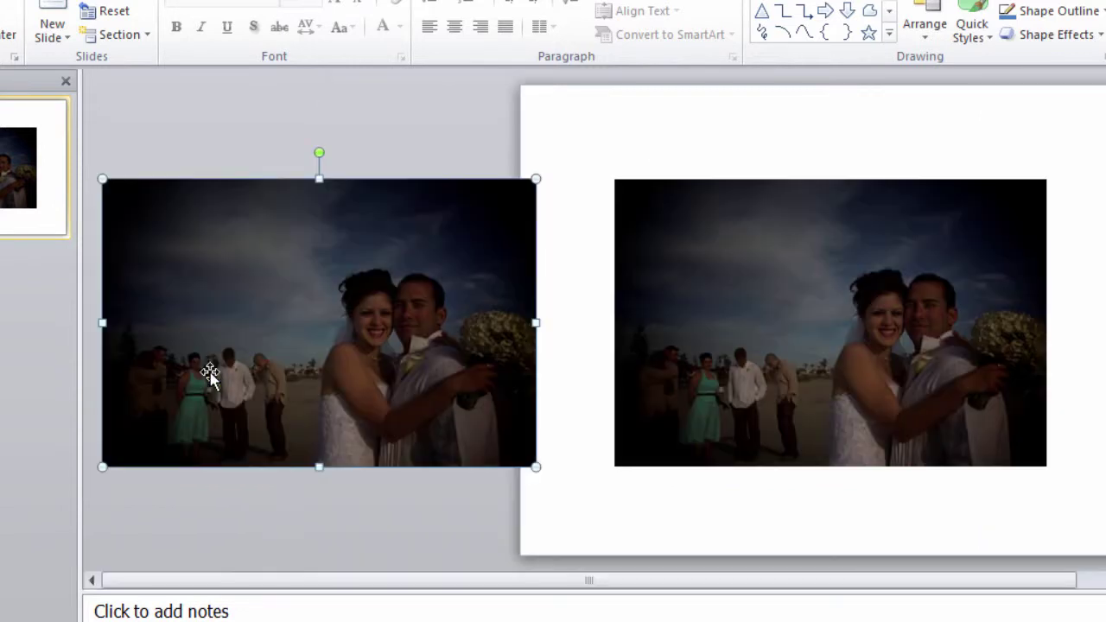
left_click_drag(437, 339, 409, 340)
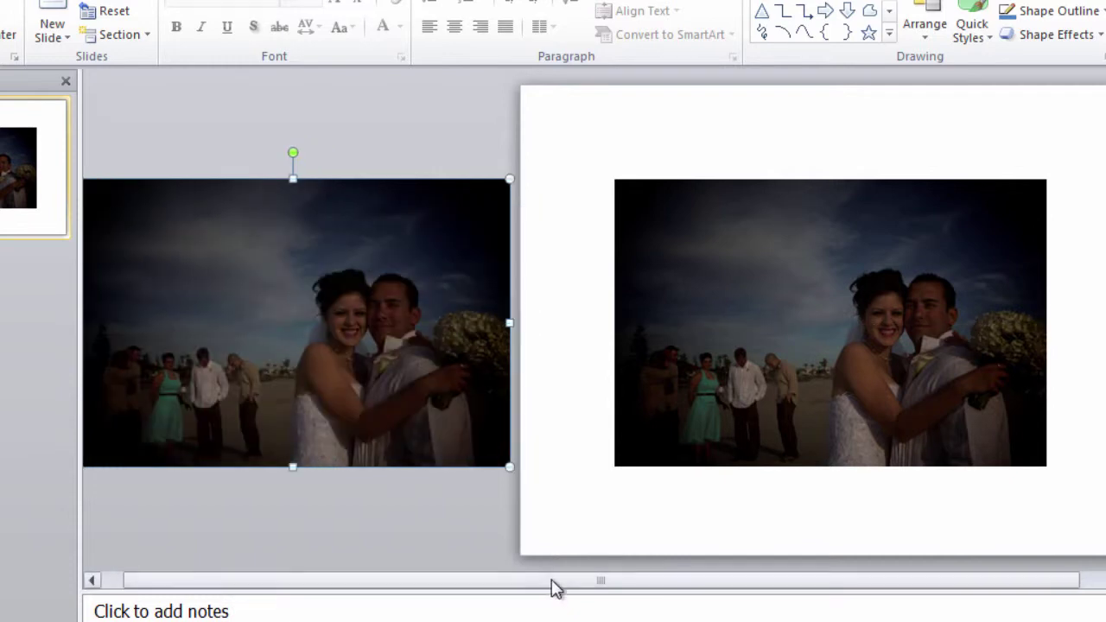
left_click_drag(642, 585, 782, 585)
left_click(551, 339)
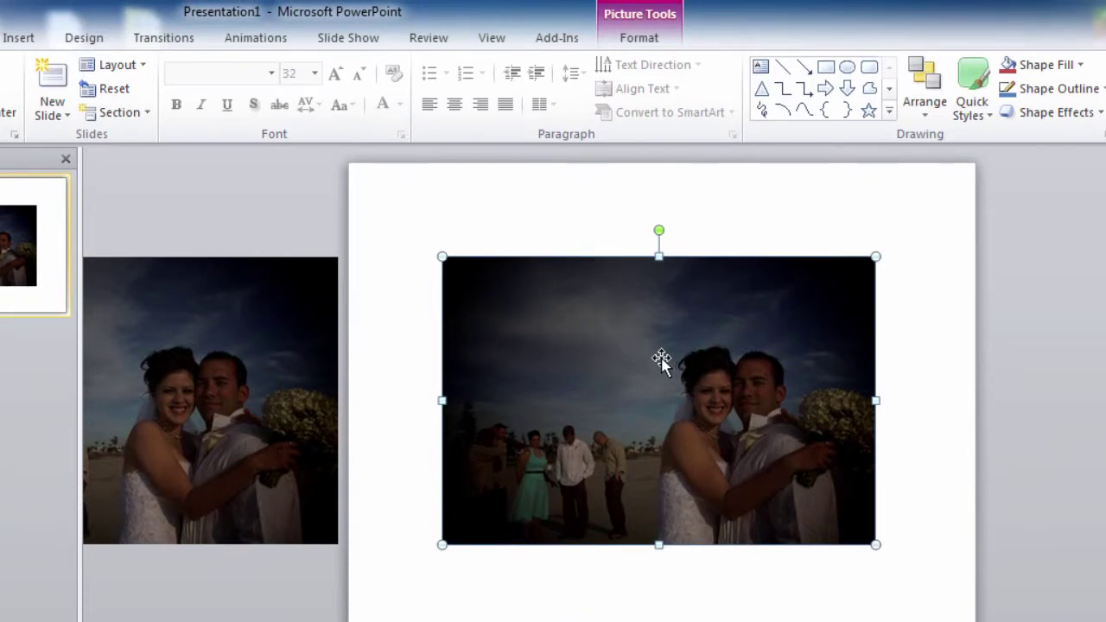
Apply the Brightness: +40% Contrast: 0% correction to the slide photo.
left_click(655, 38)
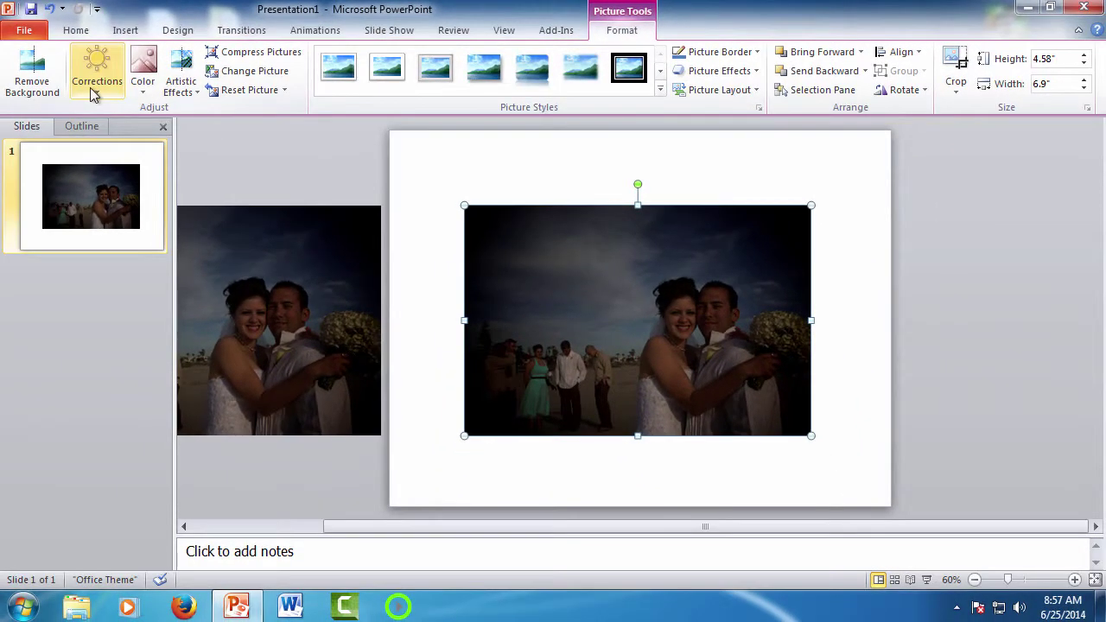
left_click(95, 95)
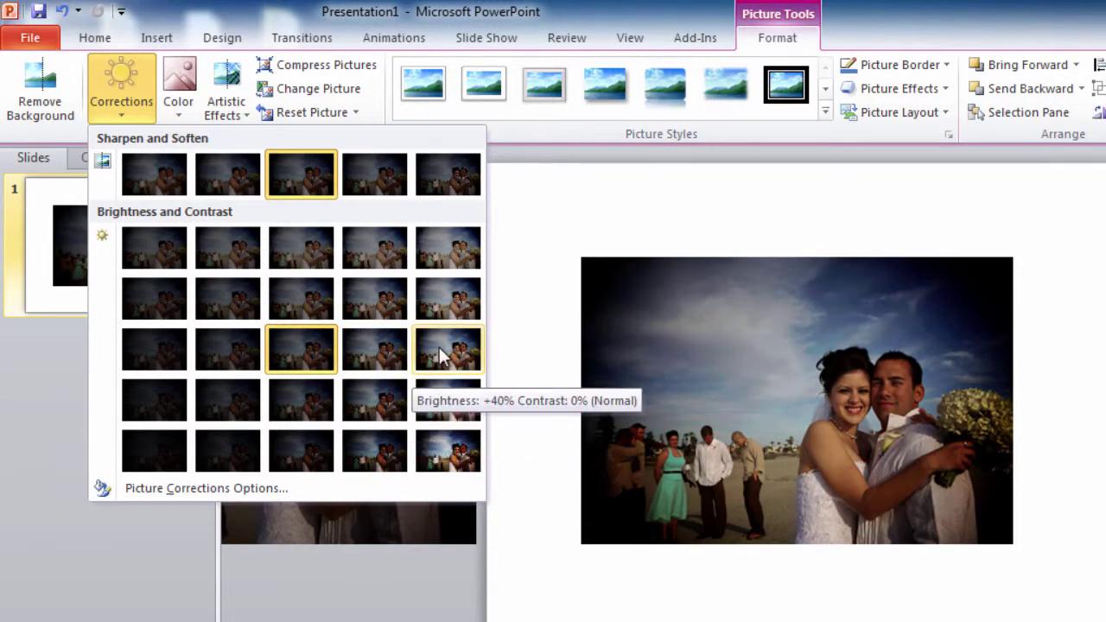
left_click(442, 353)
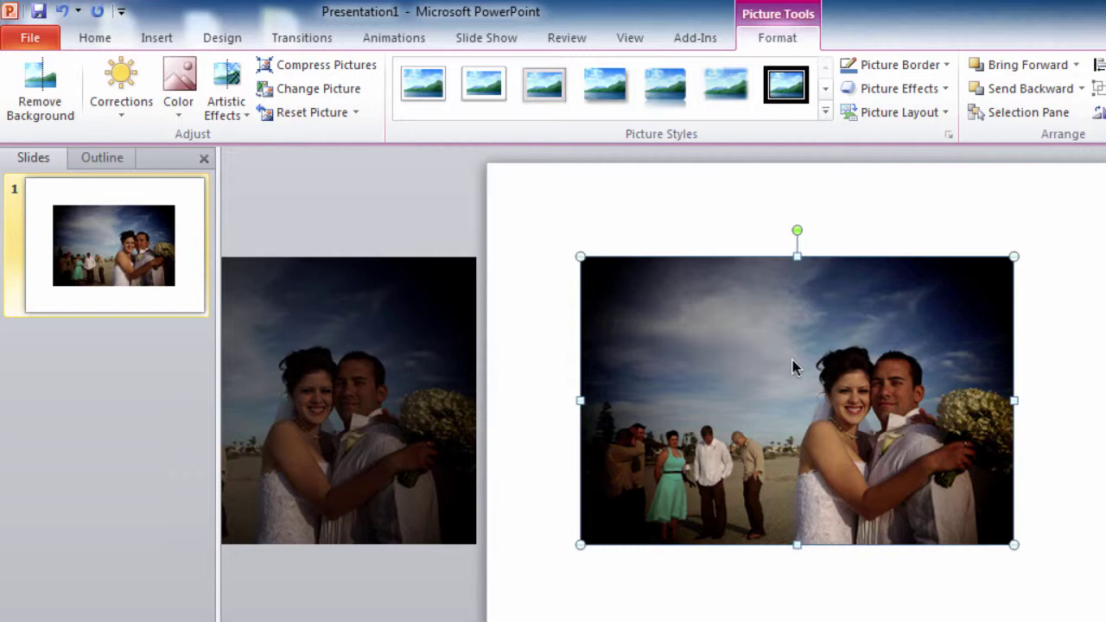
Give the photo a Temperature 5900 K tone with No Recolor, and move the copy left.
left_click(182, 122)
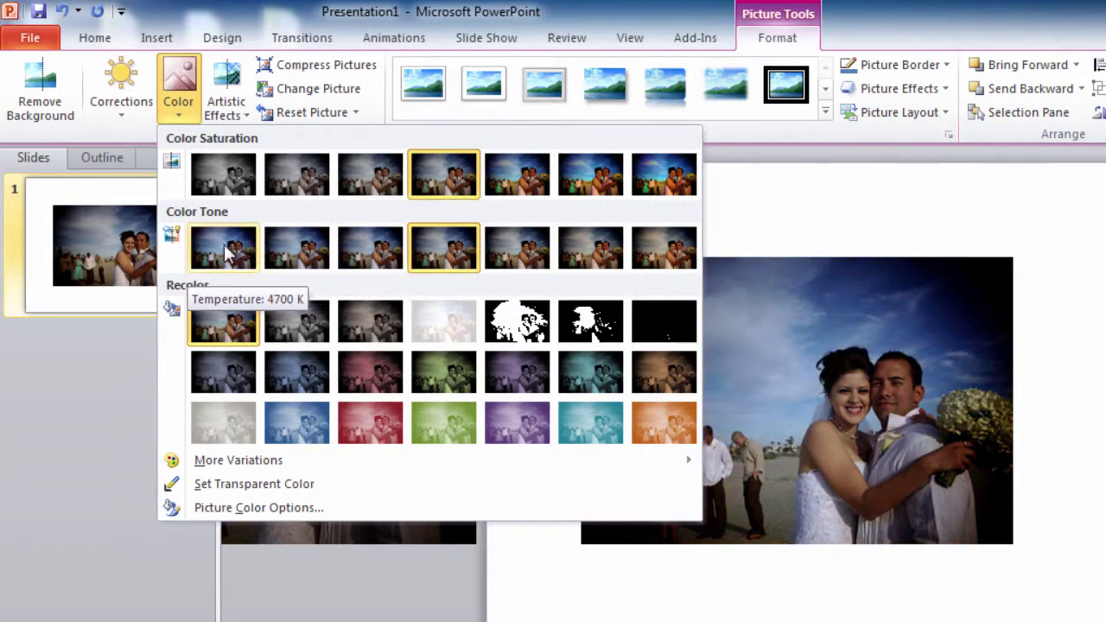
left_click(357, 257)
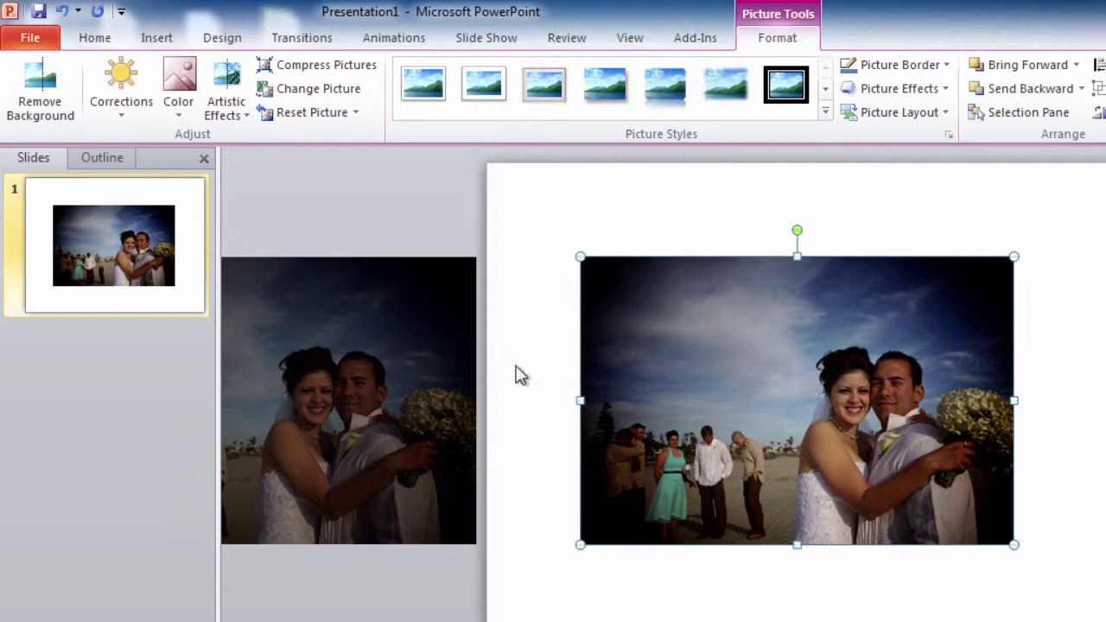
left_click(180, 119)
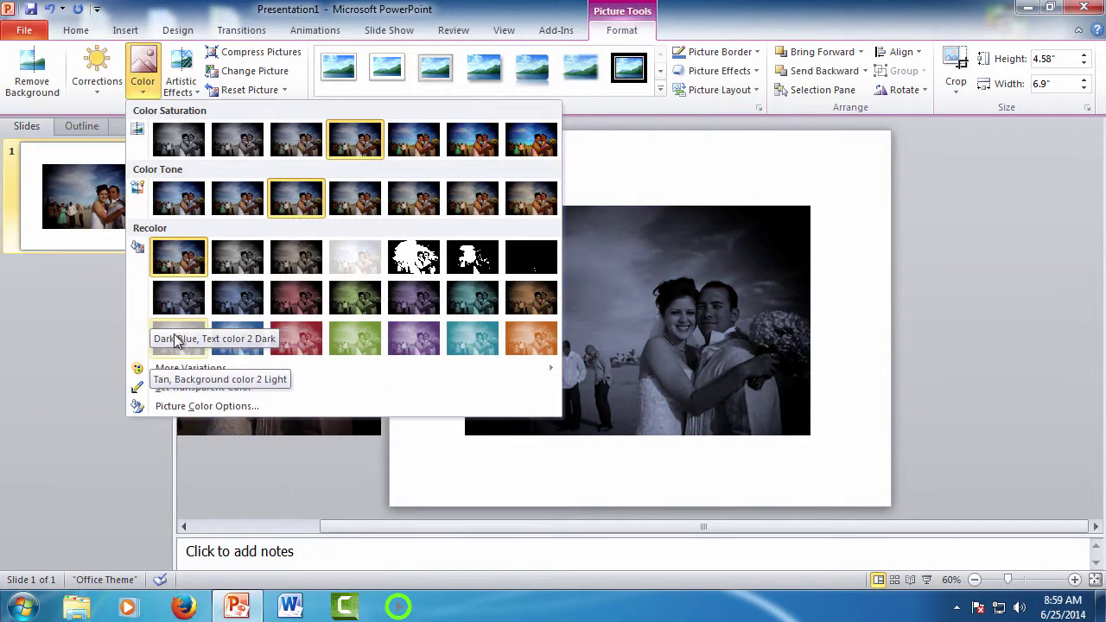
left_click(172, 266)
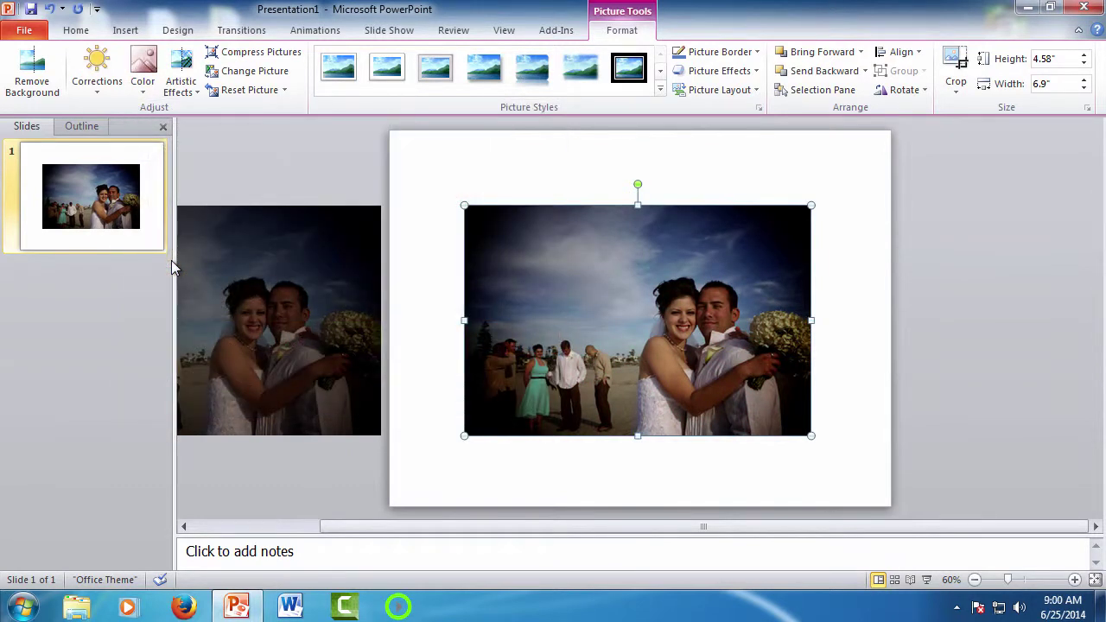
left_click_drag(172, 266, 247, 266)
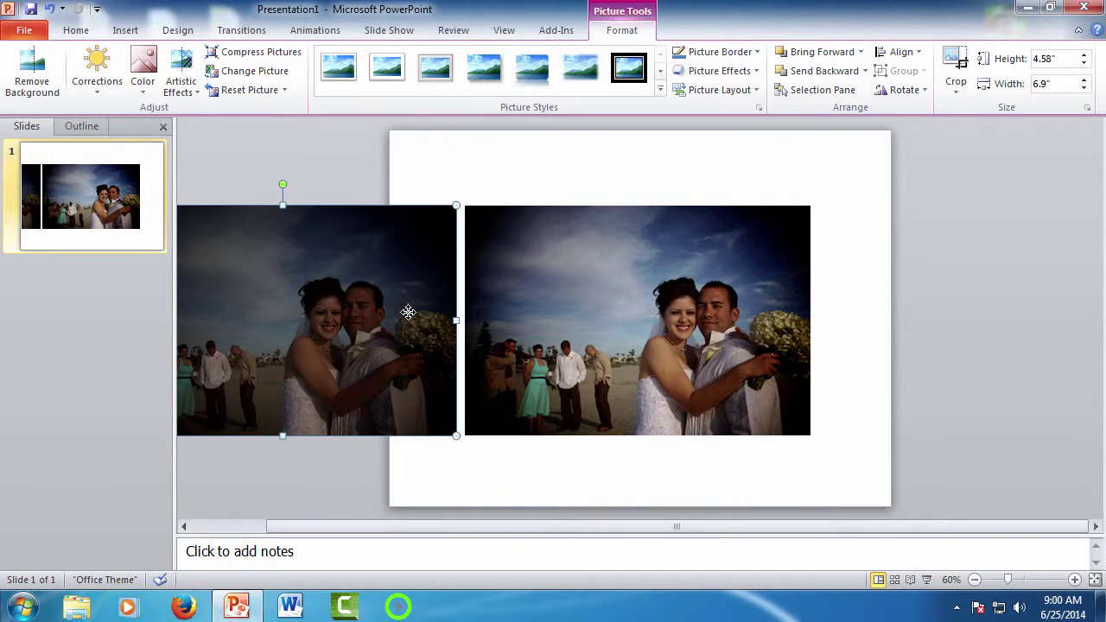
Shift the copy further left, then open and close Format Picture for the slide photo.
left_click_drag(407, 311, 366, 312)
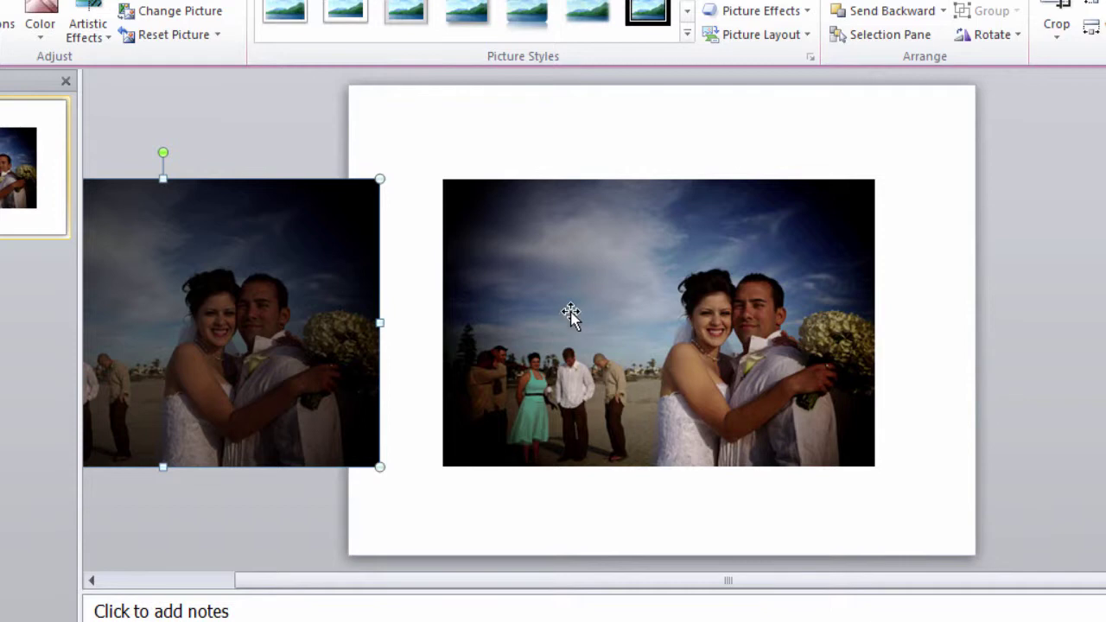
left_click(576, 310)
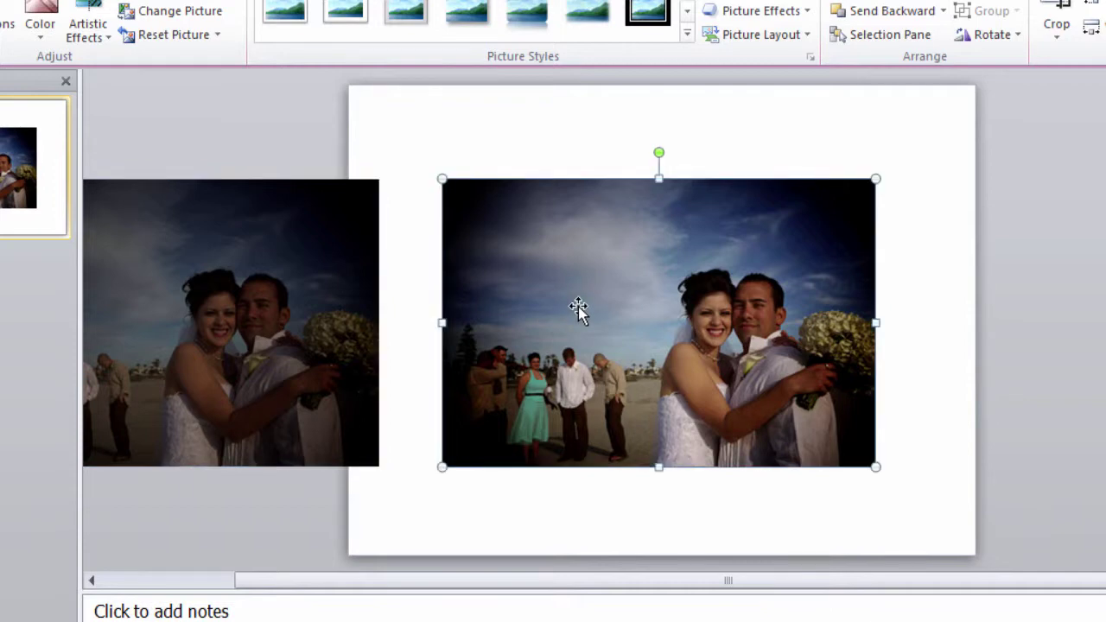
right_click(577, 310)
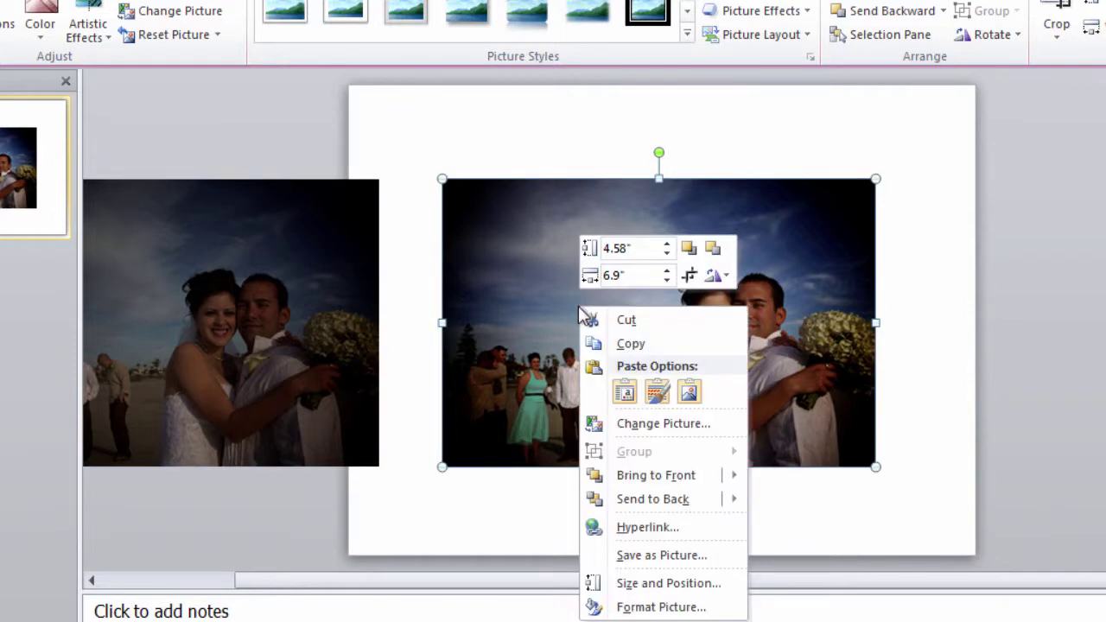
left_click(657, 607)
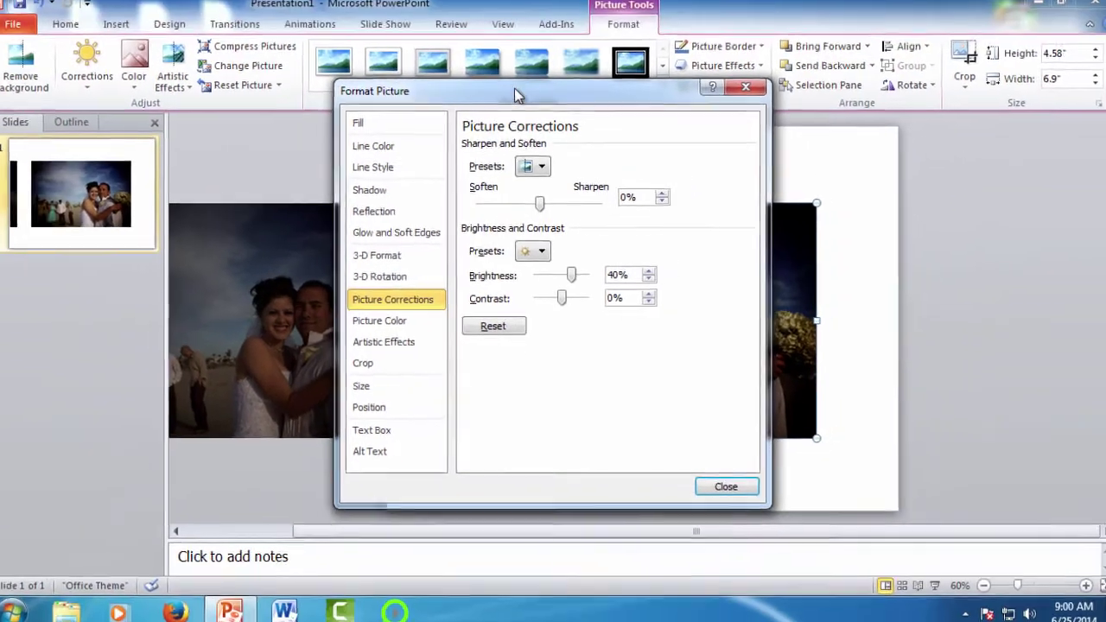
left_click_drag(502, 42, 182, 108)
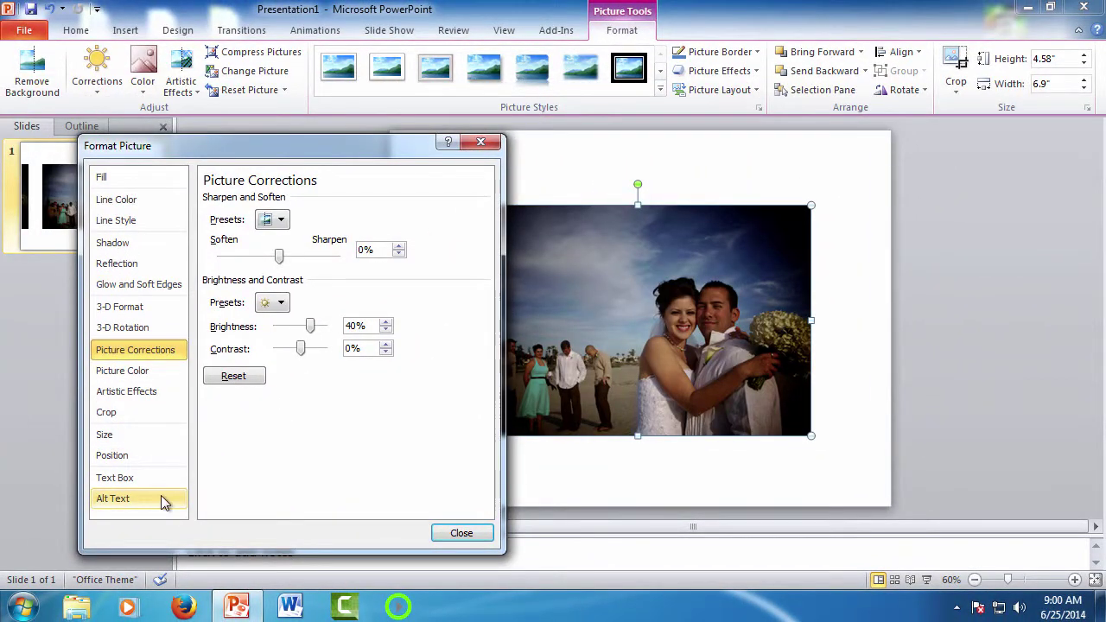
left_click(474, 535)
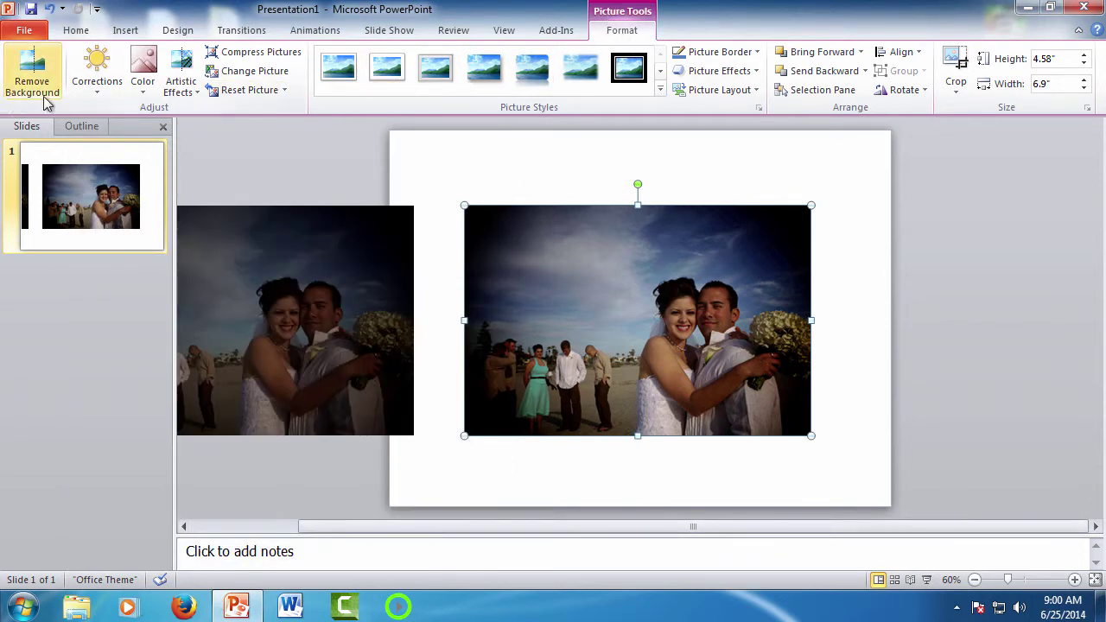
Reopen Format Picture through Picture Color Options and show its Picture Corrections page.
left_click(96, 76)
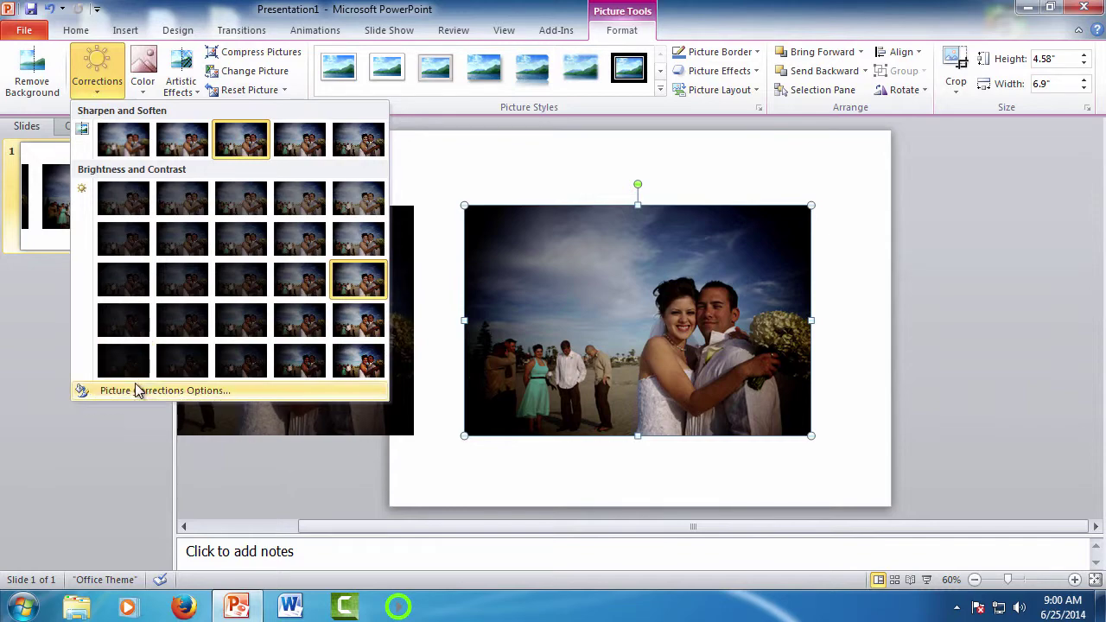
left_click(144, 86)
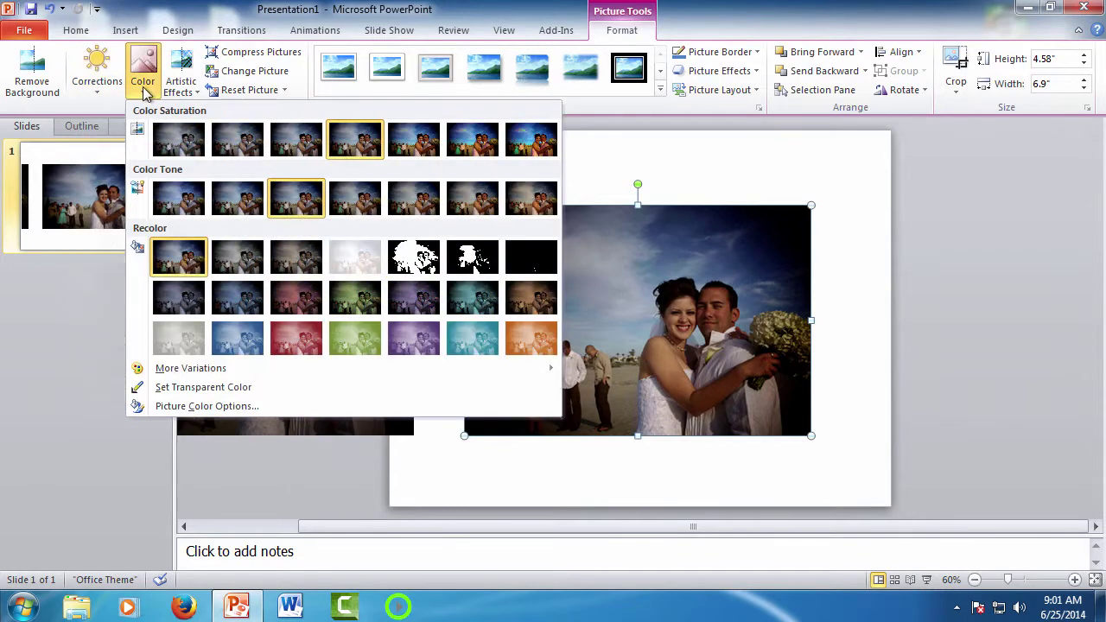
left_click(232, 408)
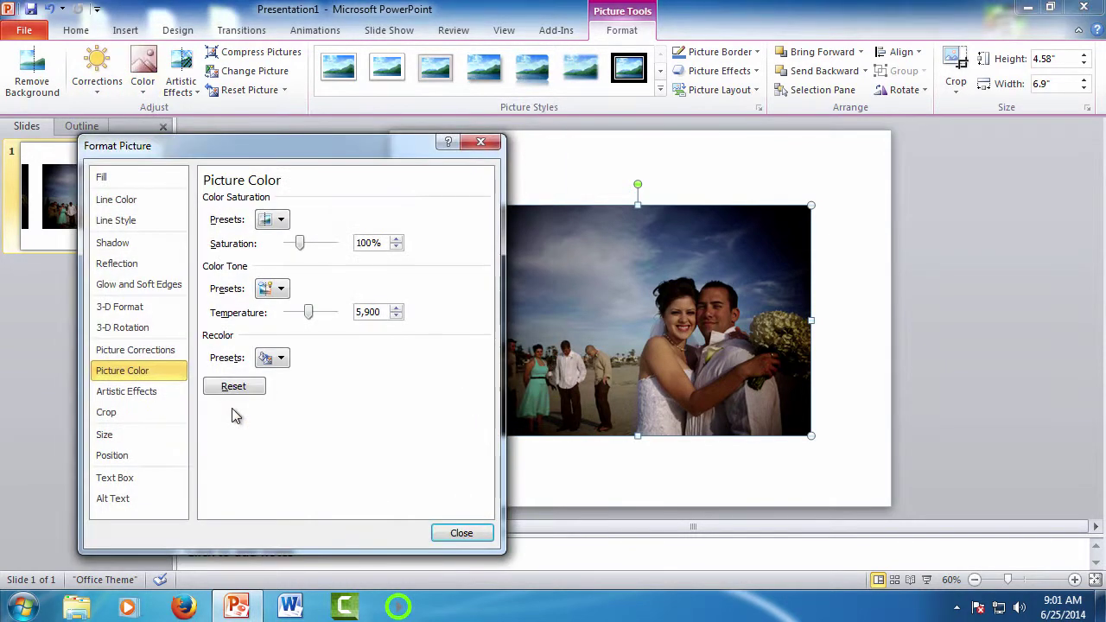
left_click(123, 351)
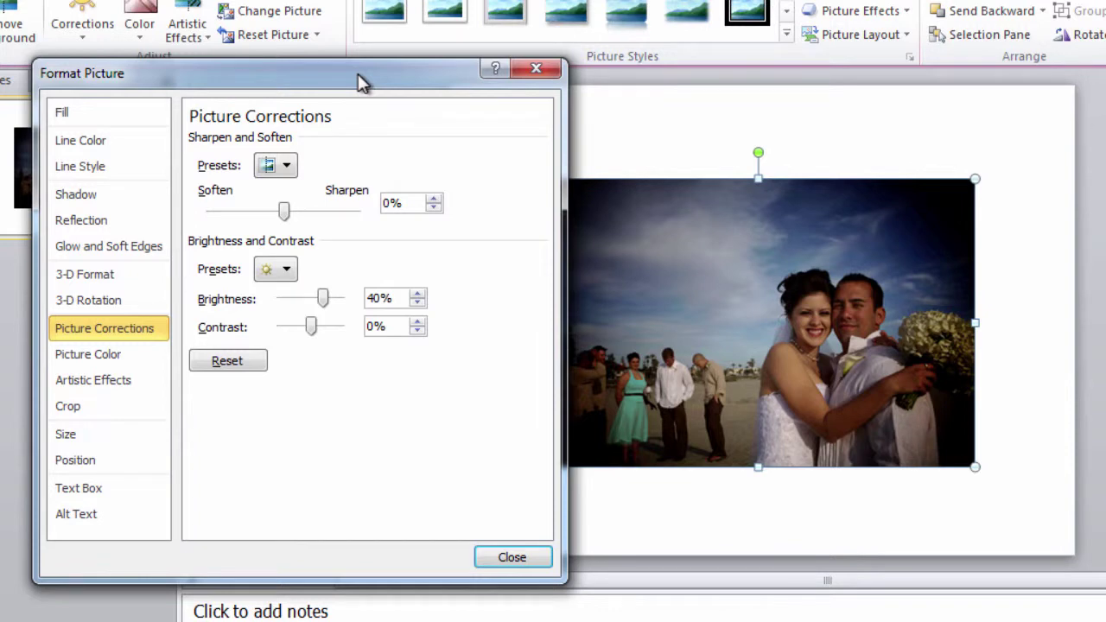
Brighten and sharpen the photo slightly, then set colour temperature to 5,400 with 100% saturation.
left_click_drag(322, 299, 327, 300)
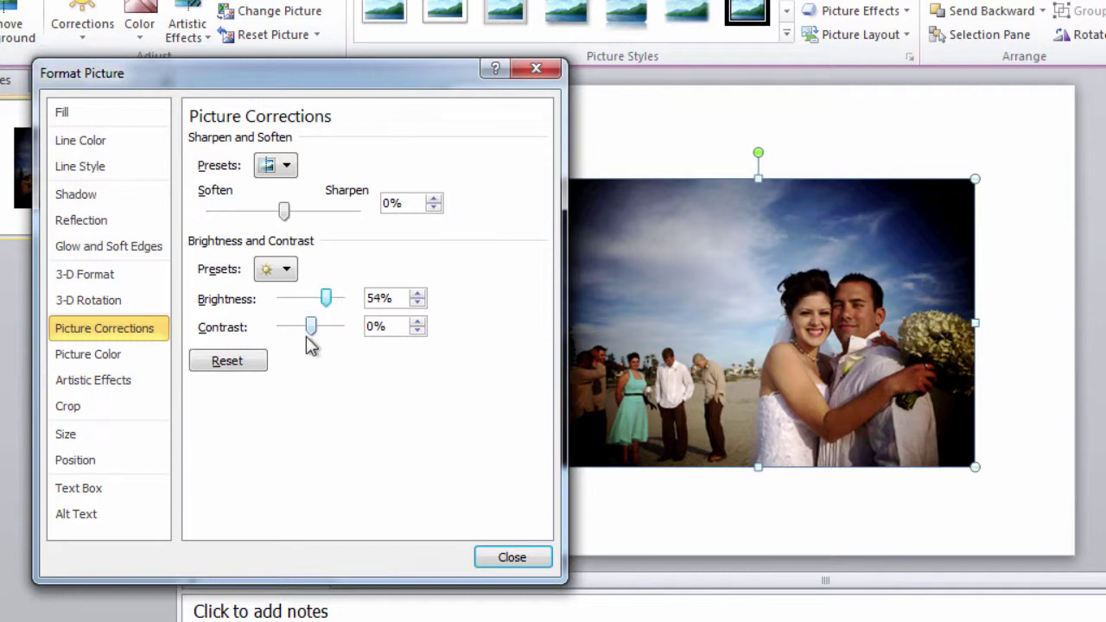
left_click_drag(284, 212, 302, 215)
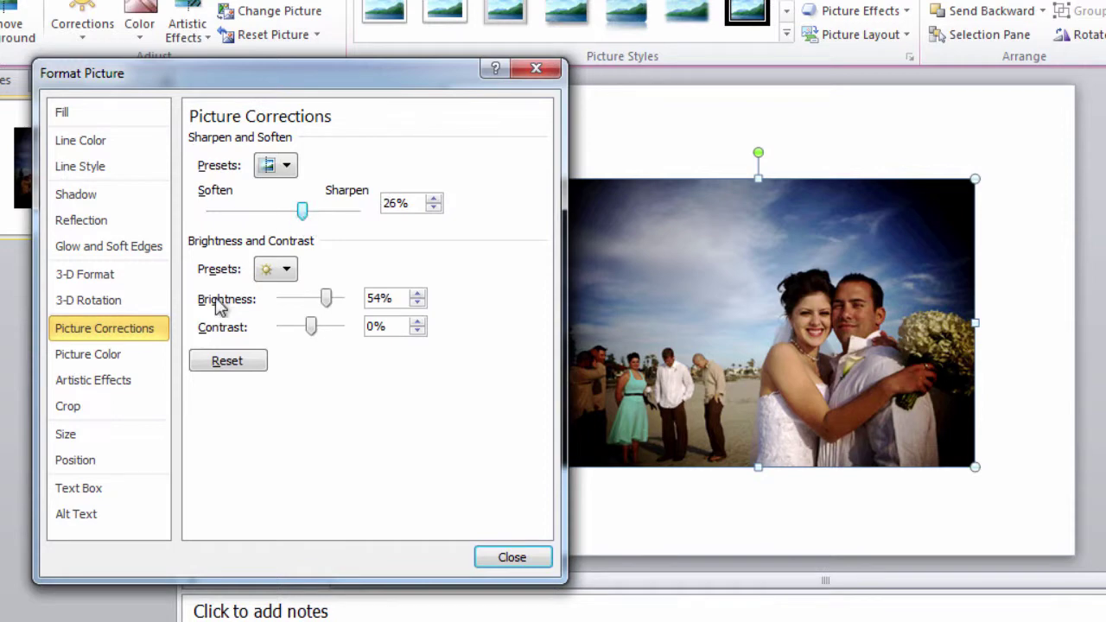
left_click(111, 352)
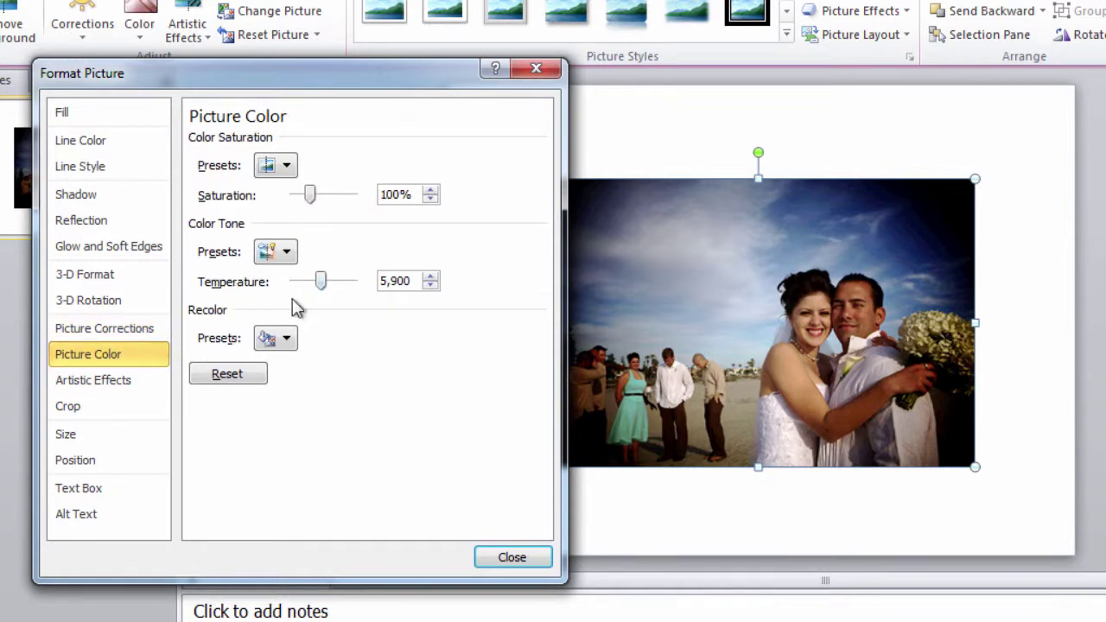
left_click_drag(321, 283, 317, 283)
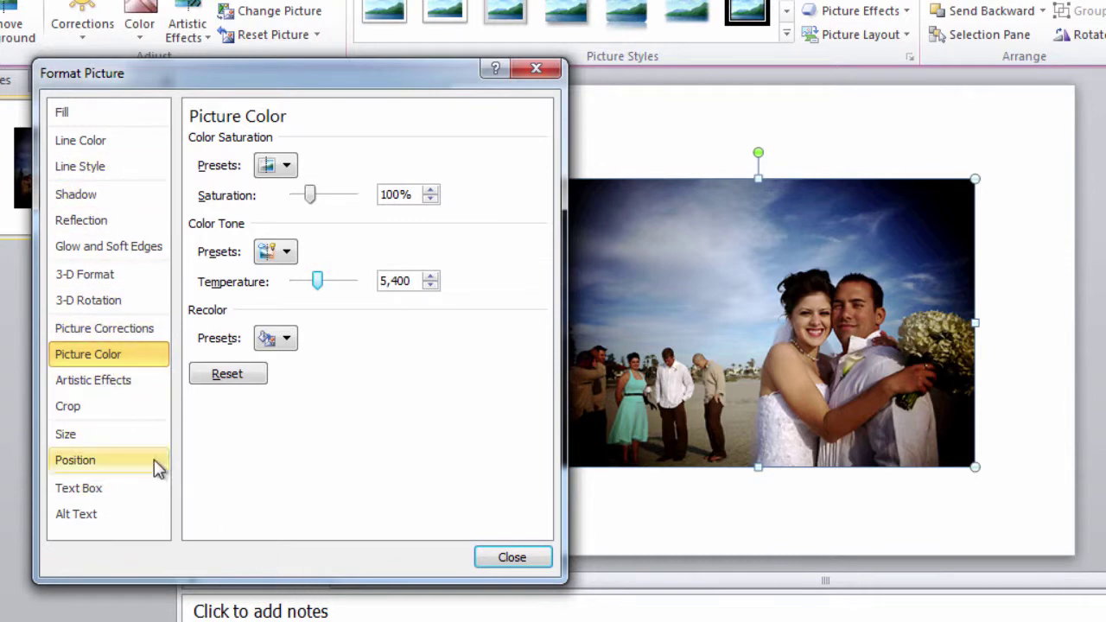
Crop the top and left-side bystanders off the photo, leaving a 3.33" by 3.83" couple close-up.
left_click(512, 557)
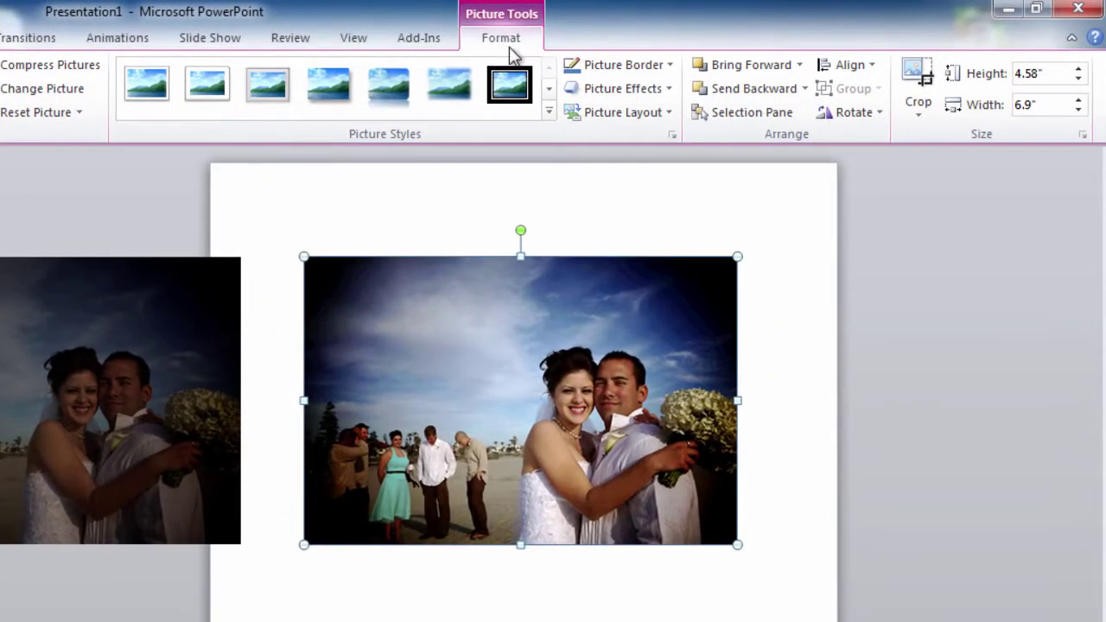
left_click(925, 79)
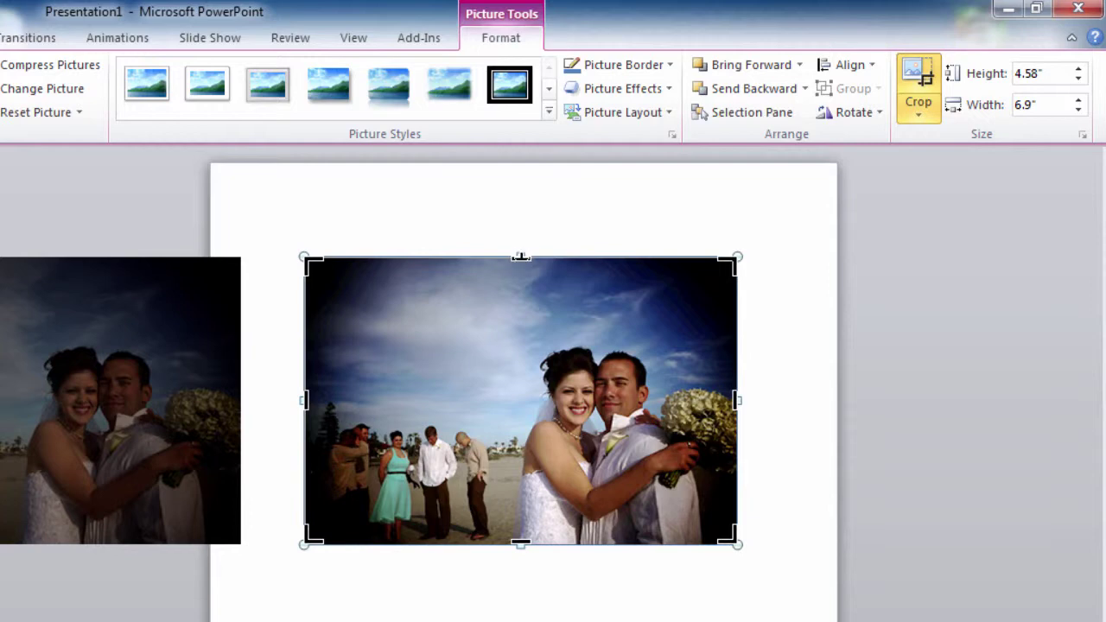
left_click_drag(520, 256, 520, 337)
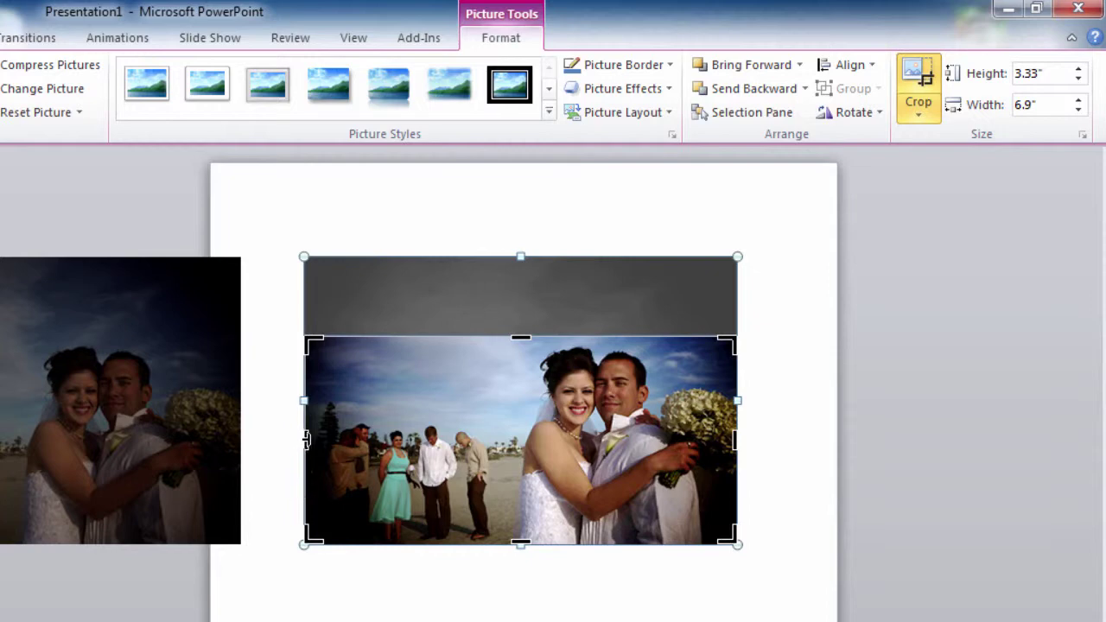
left_click_drag(307, 439, 498, 438)
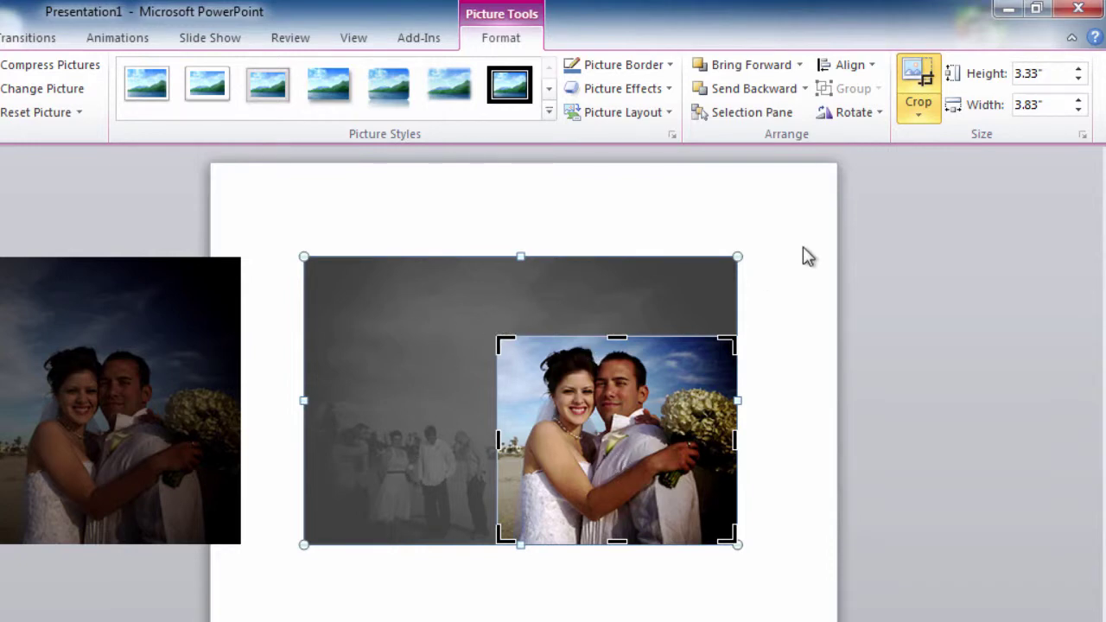
left_click(918, 79)
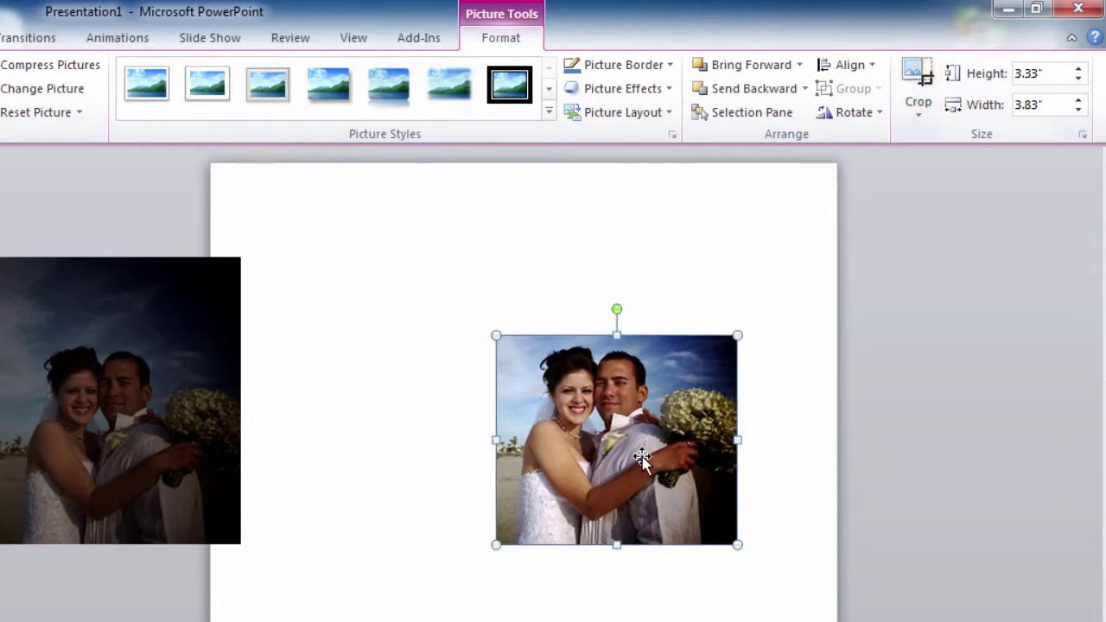
left_click_drag(648, 453, 650, 425)
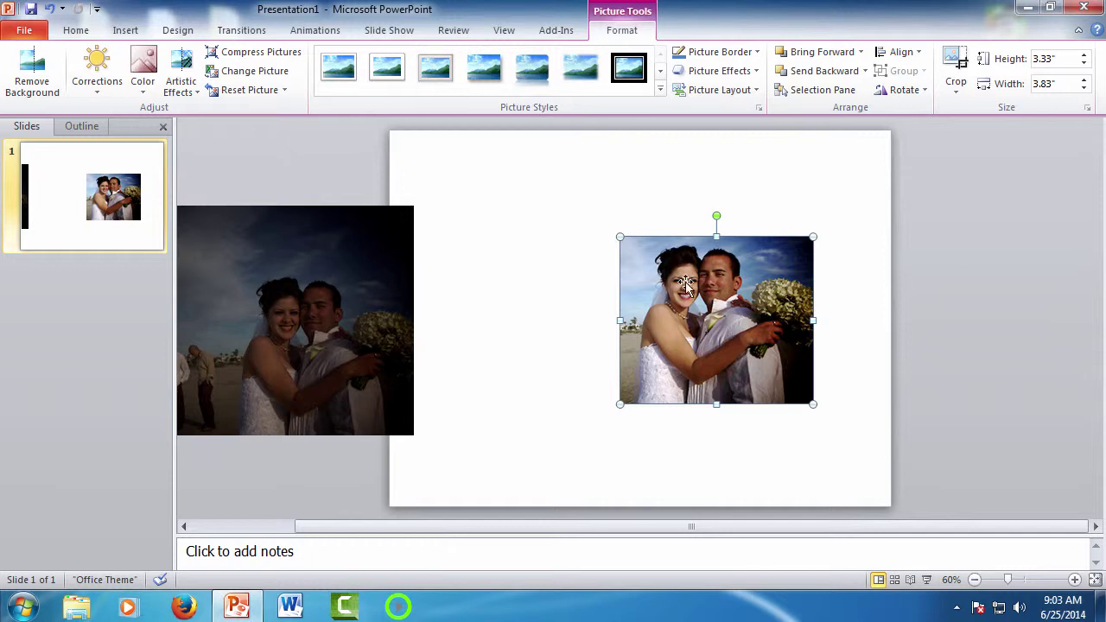
Fine-tune the left crop edge and move the 3.33" by 3.83" photo toward the slide centre.
left_click(952, 64)
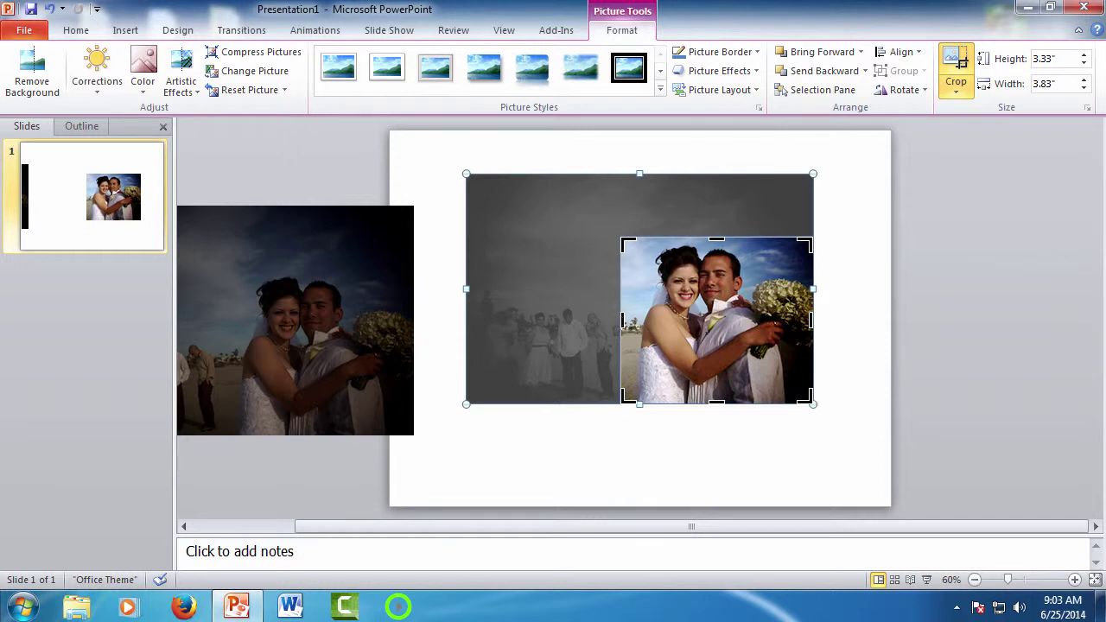
left_click_drag(620, 321, 622, 321)
left_click(957, 62)
left_click_drag(731, 334, 671, 331)
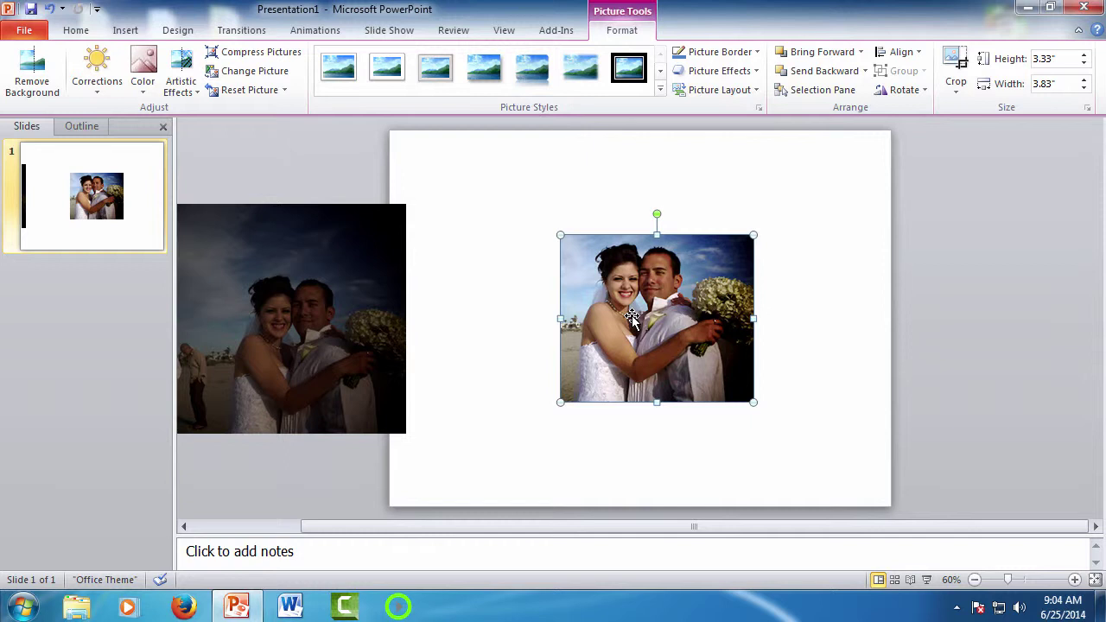
Apply the Rotated, White picture style to the cropped couple photo.
left_click(781, 319)
left_click(687, 318)
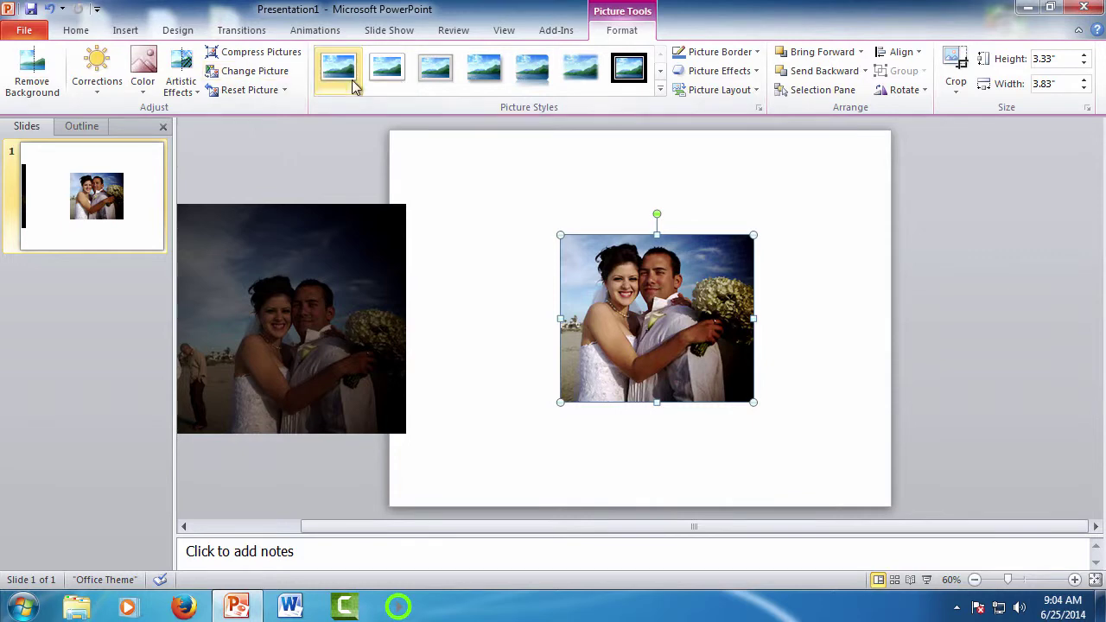
left_click(661, 89)
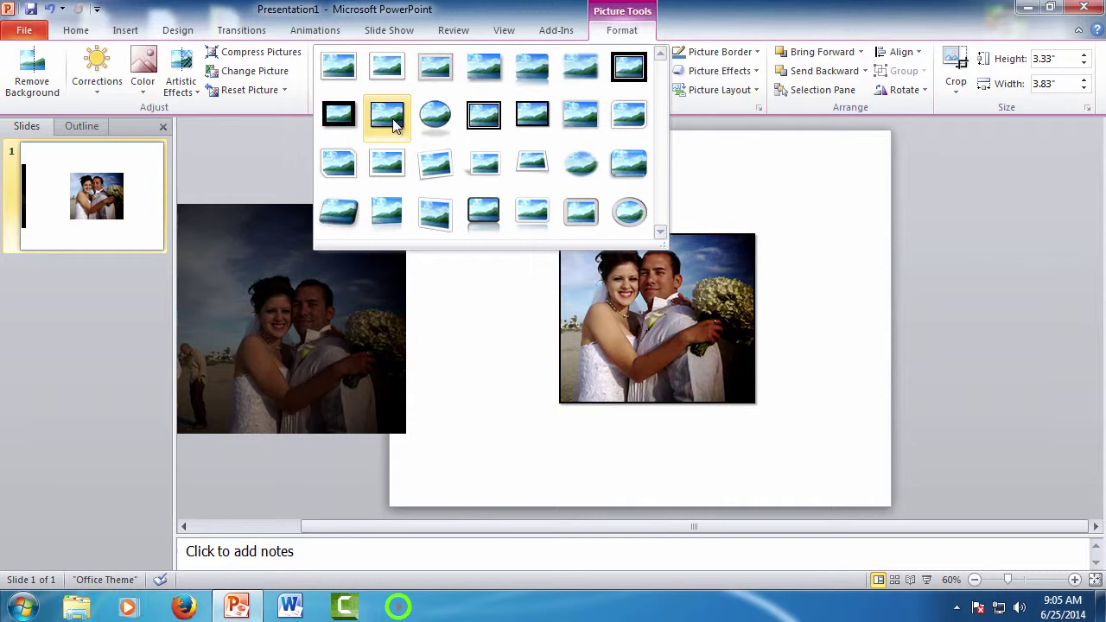
left_click(436, 166)
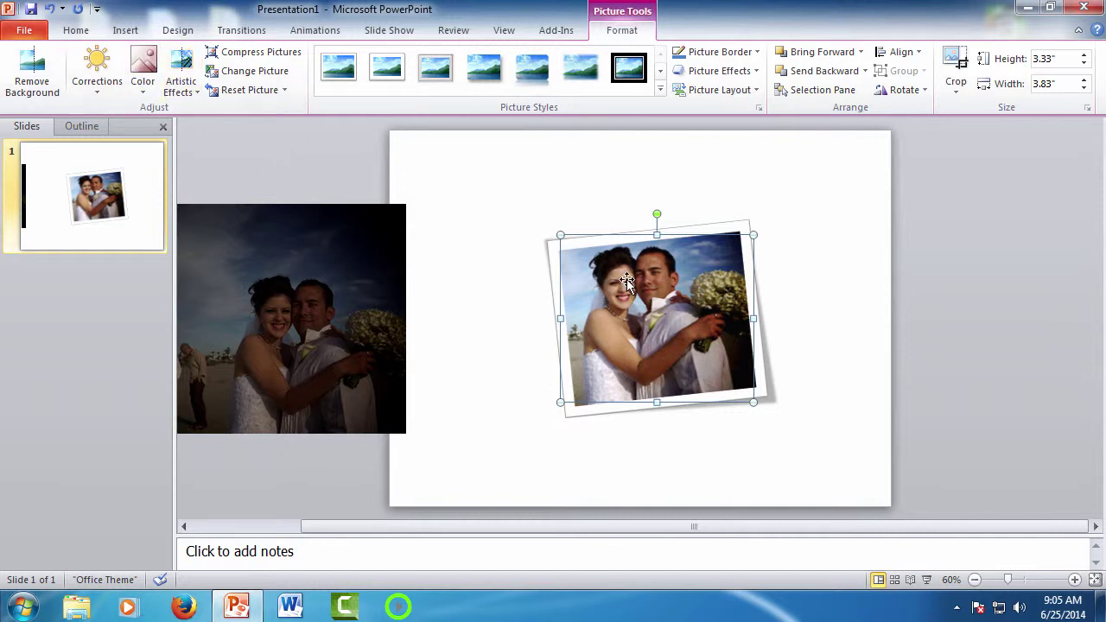
left_click(755, 52)
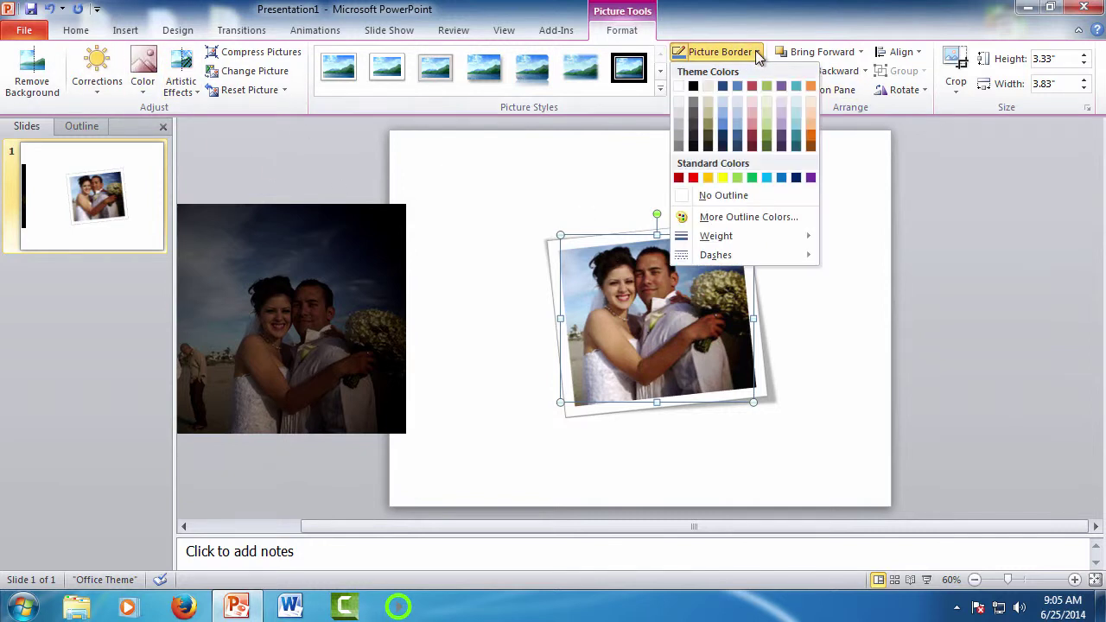
left_click(754, 52)
left_click(755, 70)
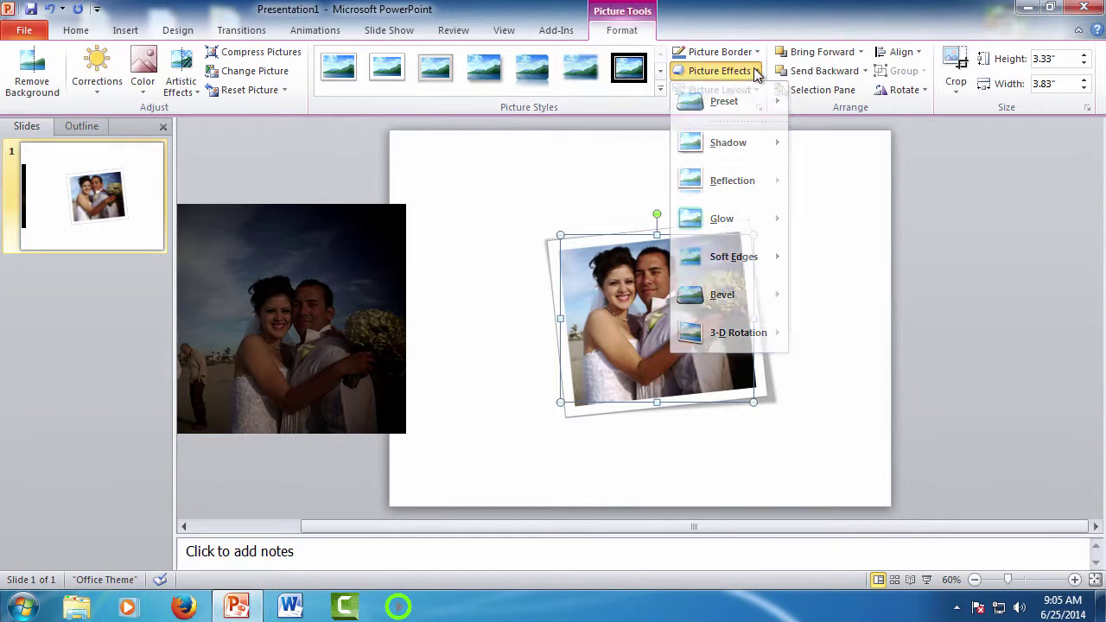
left_click(755, 71)
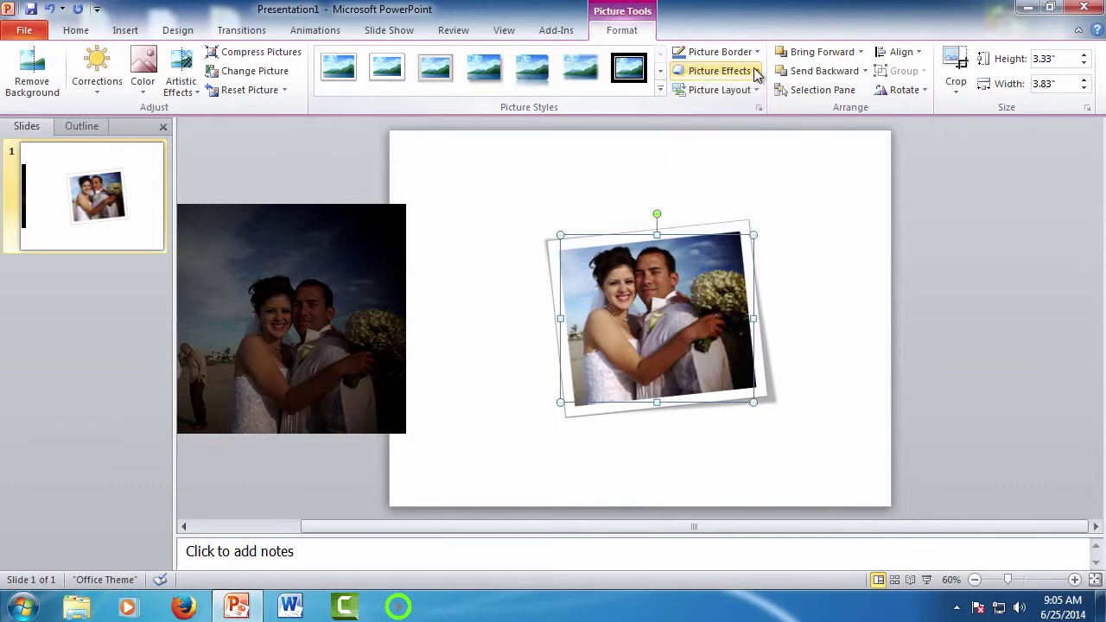
left_click(197, 97)
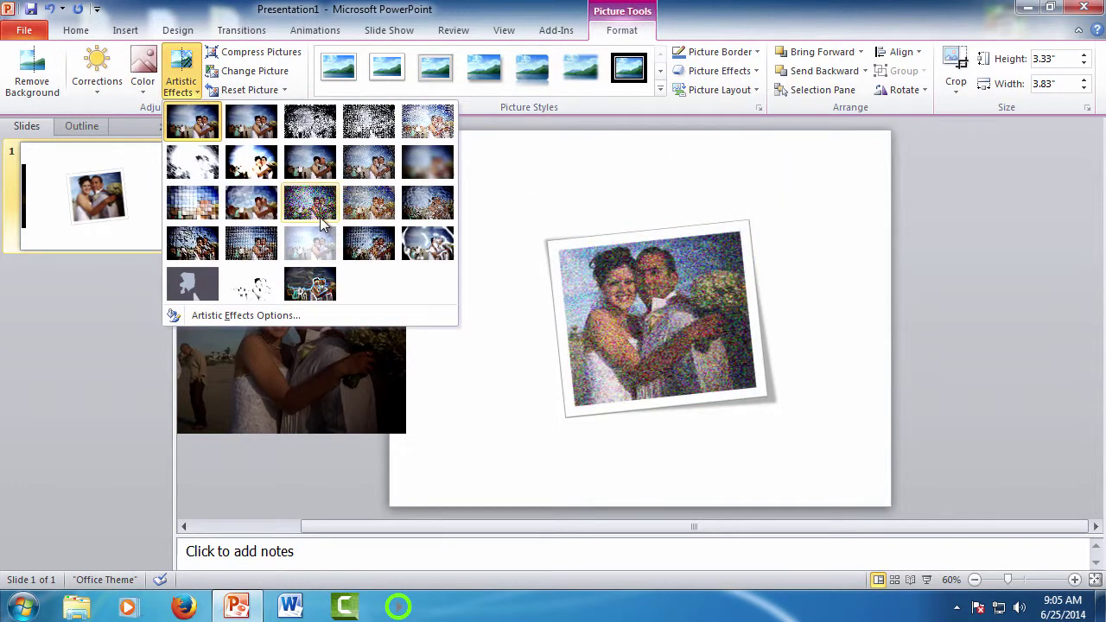
left_click(248, 318)
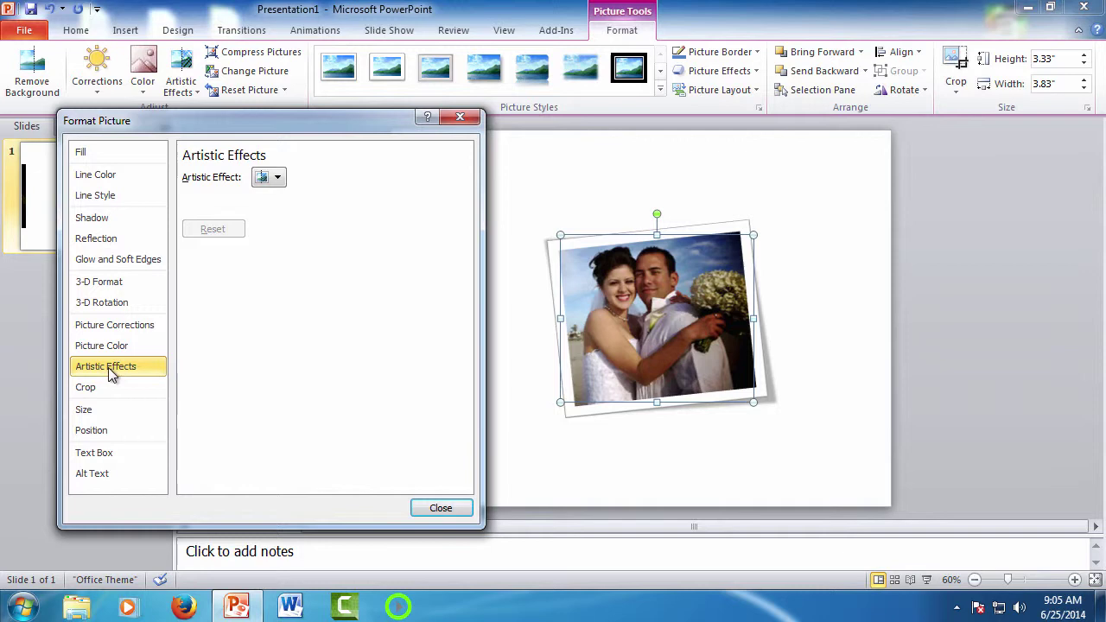
left_click(278, 178)
left_click(406, 466)
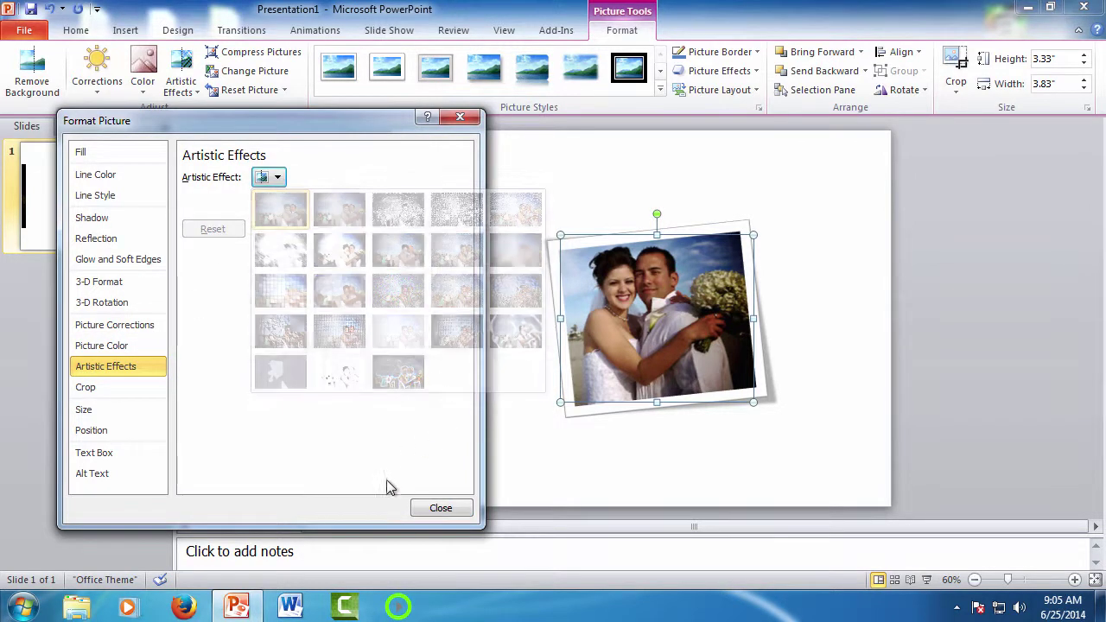
left_click(436, 507)
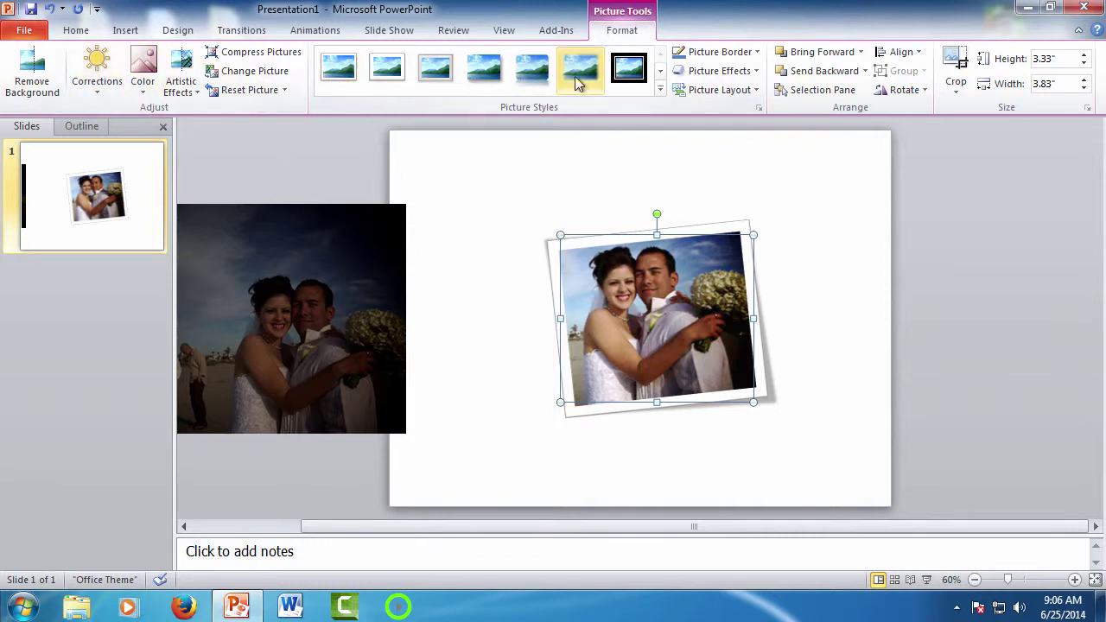
left_click(509, 311)
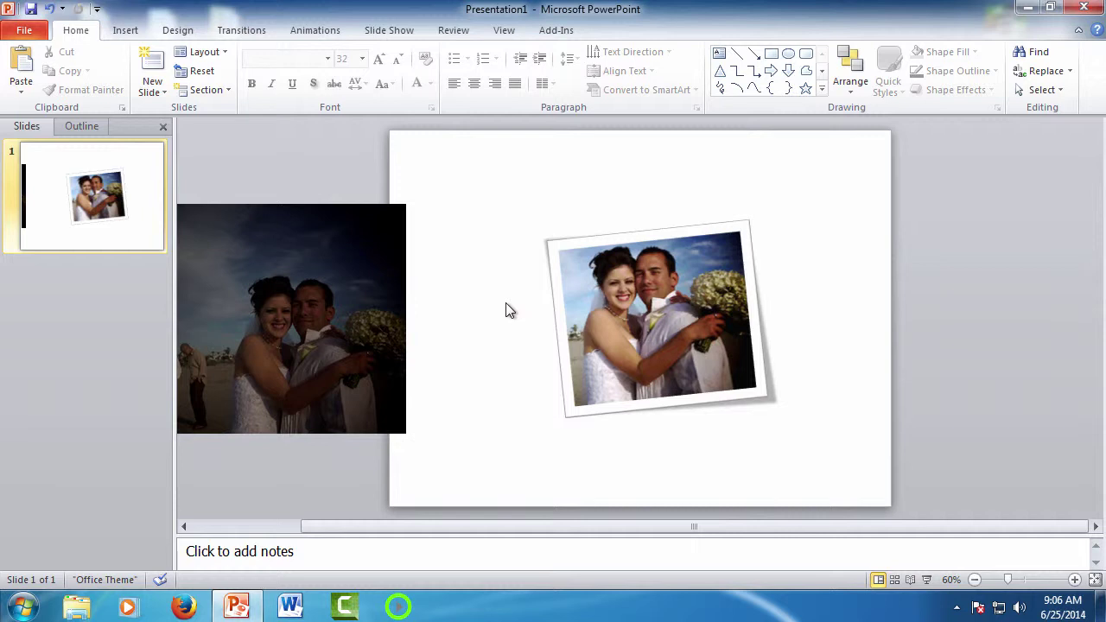
Save the framed photo to the Desktop as the PNG 'Wedding Picture Cropped'.
right_click(647, 312)
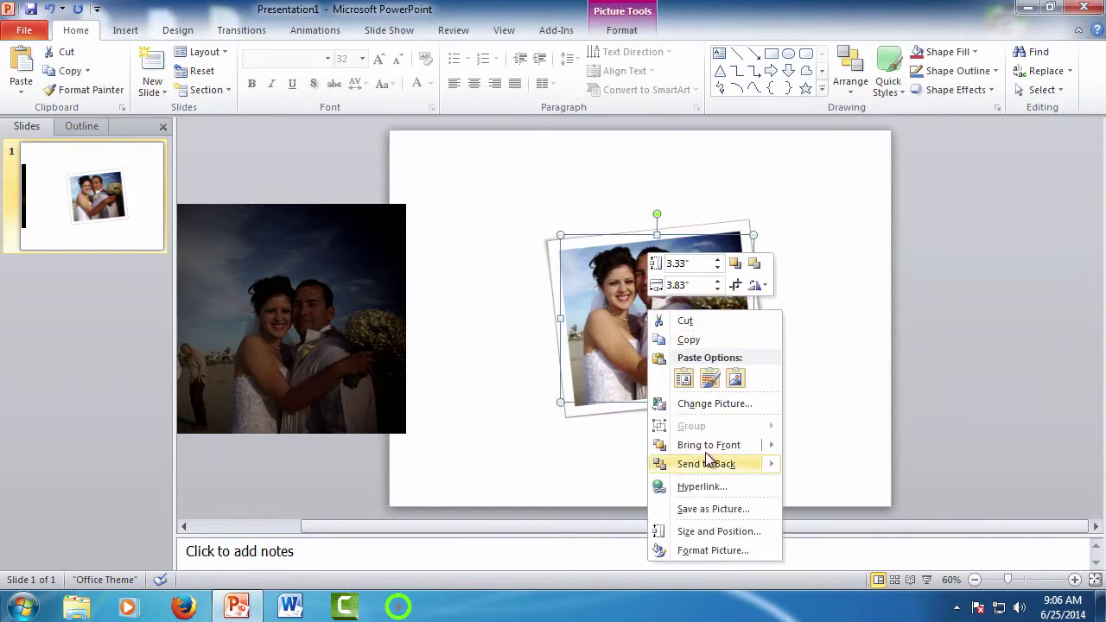
left_click(745, 509)
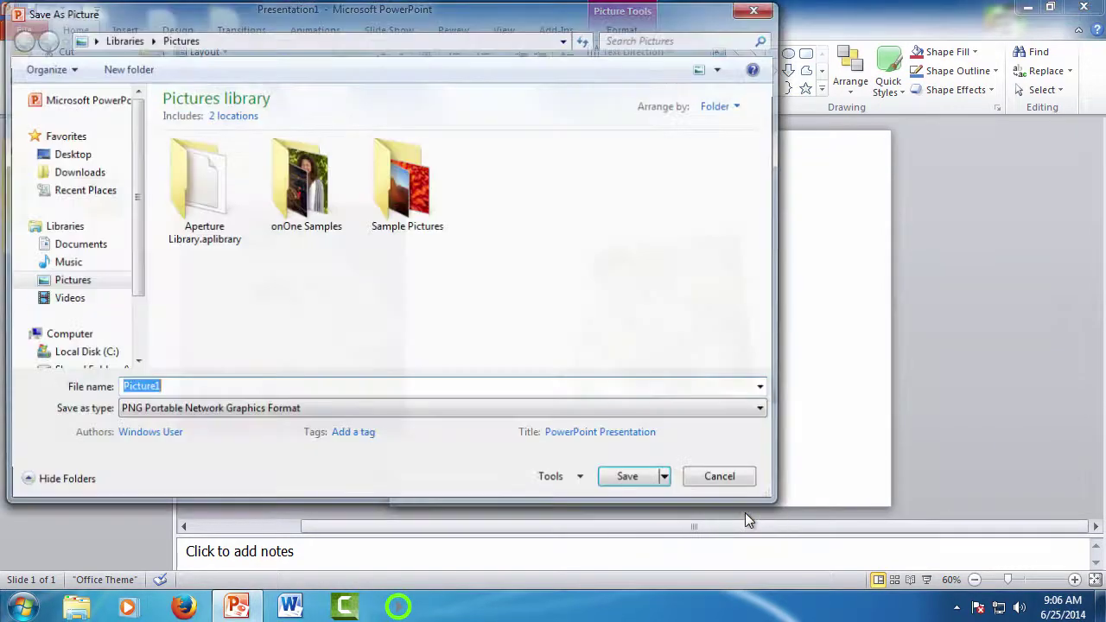
left_click(95, 177)
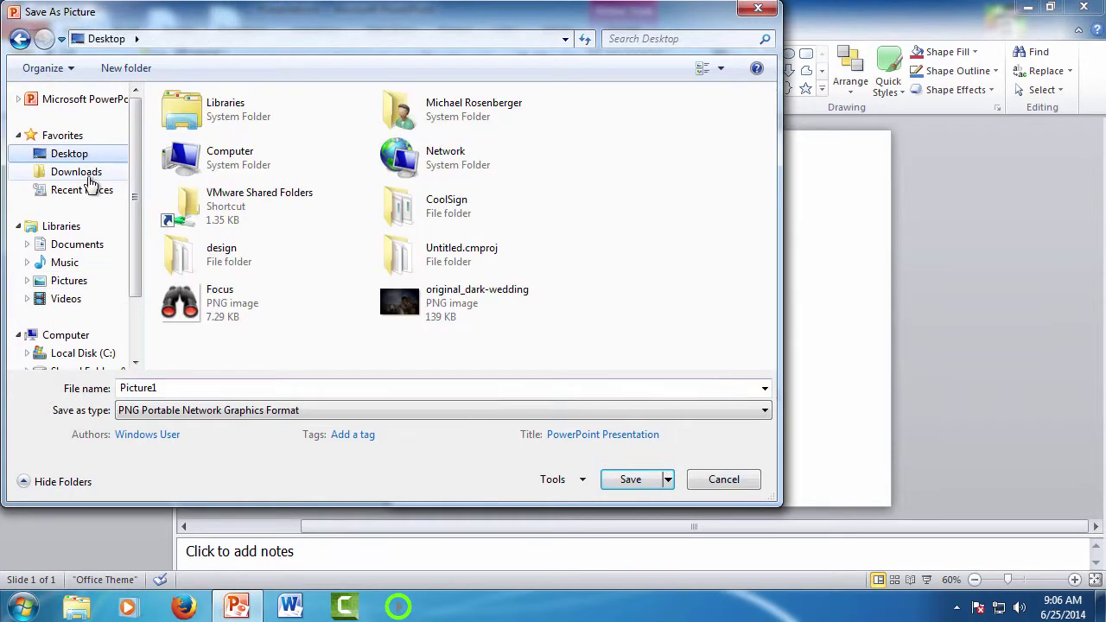
type("Wedding")
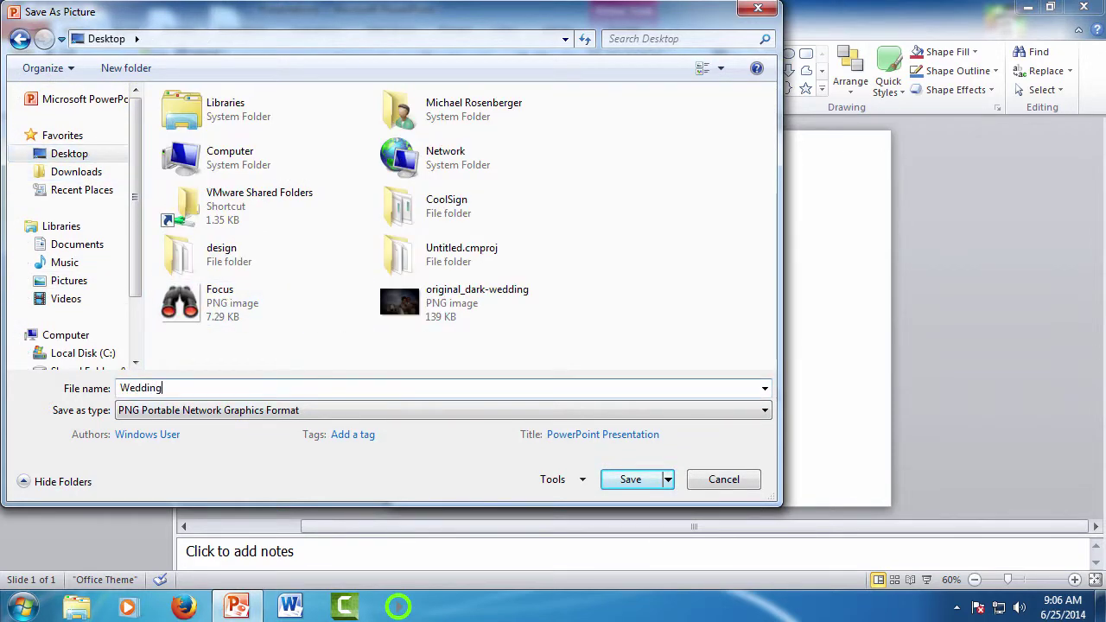
type(" Picture Cropped")
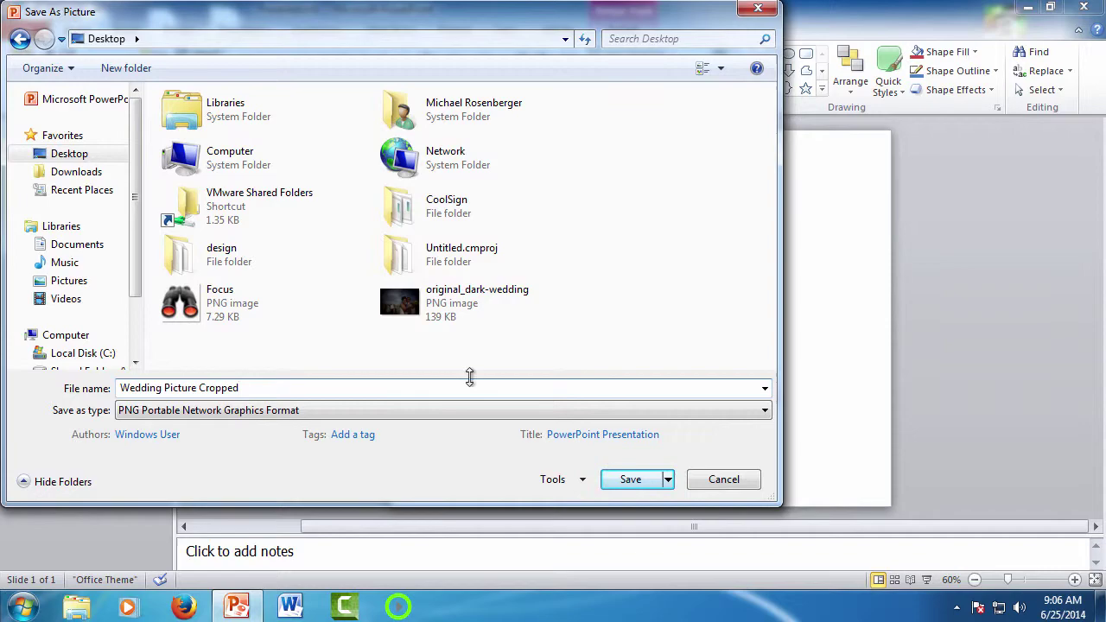
left_click(636, 479)
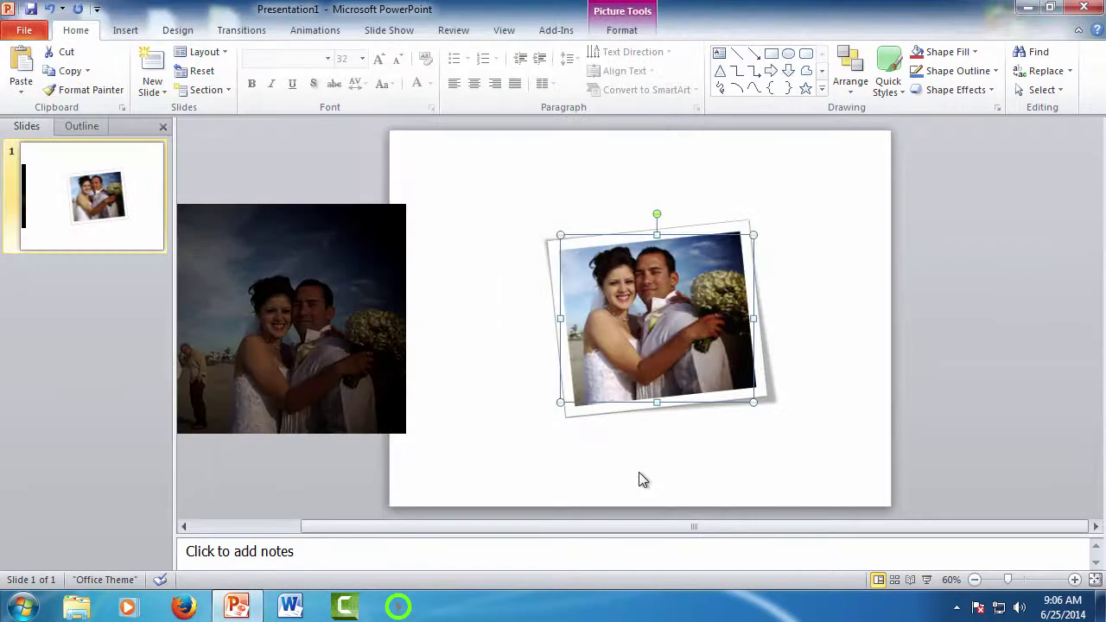